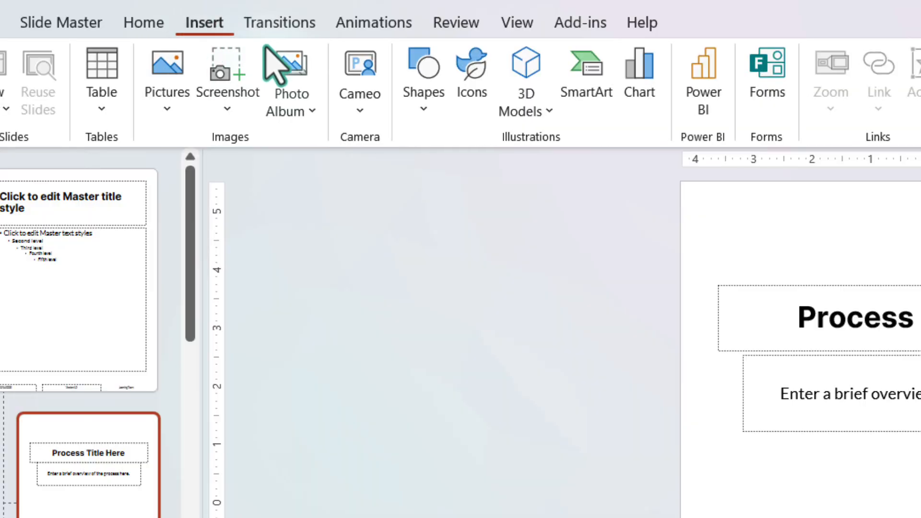
Step: Draw a thin rounded rectangle above the title placeholder on the title layout and centre it horizontally on the page
{"action": "left_click", "coordinate": [414, 110]}
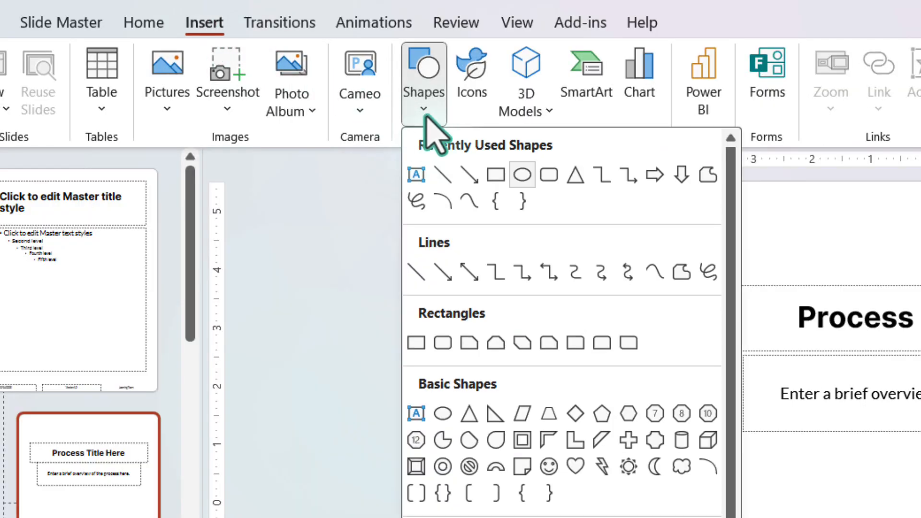
{"action": "left_click", "coordinate": [548, 176]}
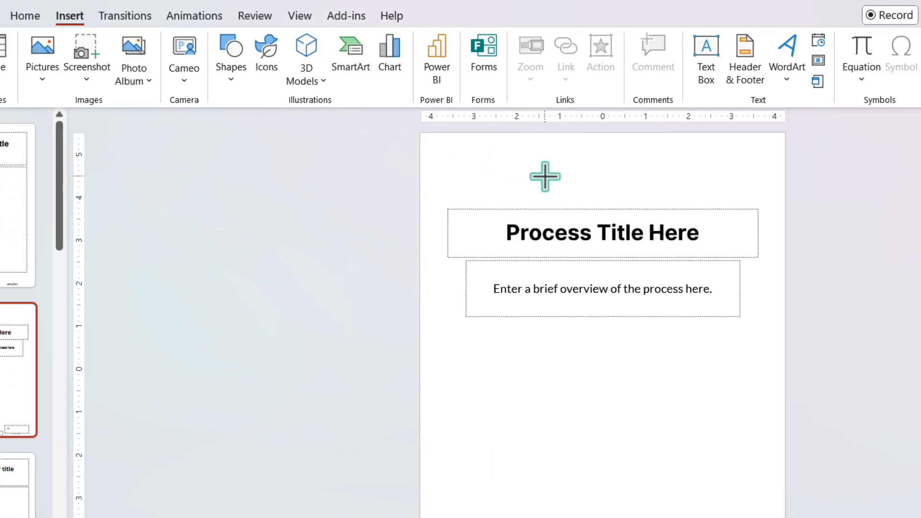
{"action": "left_click_drag", "start_coordinate": [570, 181], "coordinate": [670, 199]}
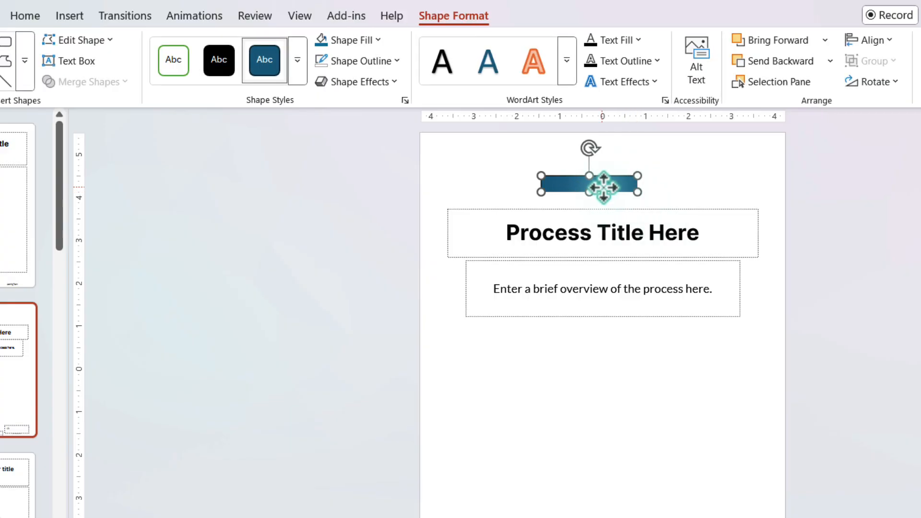
{"action": "left_click_drag", "start_coordinate": [610, 188], "coordinate": [617, 188]}
Step: Fill the rounded rectangle with a medium grey theme colour and remove its outline
{"action": "left_click", "coordinate": [378, 40]}
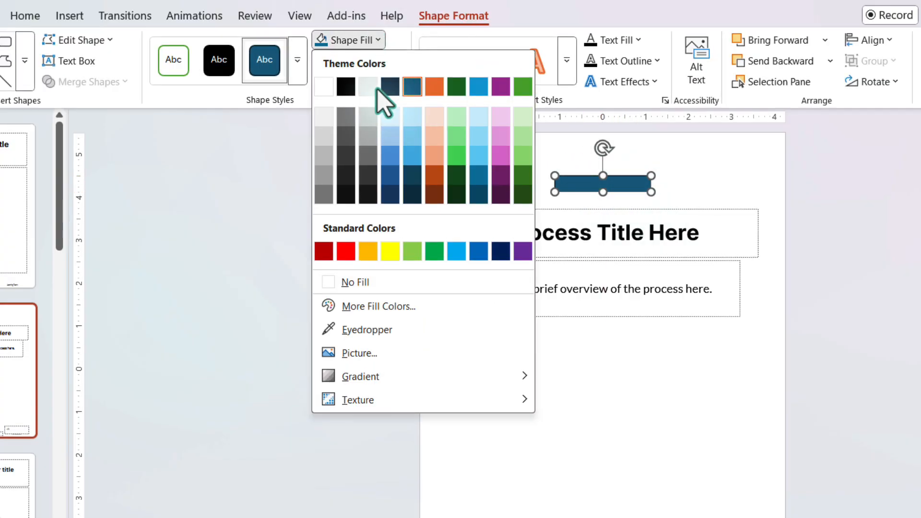
{"action": "left_click", "coordinate": [374, 137]}
{"action": "left_click", "coordinate": [398, 61]}
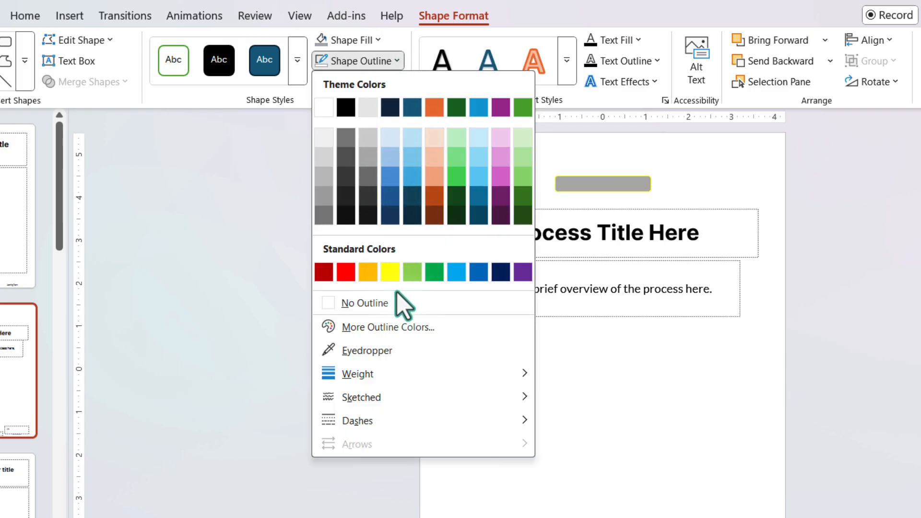
{"action": "left_click", "coordinate": [403, 305]}
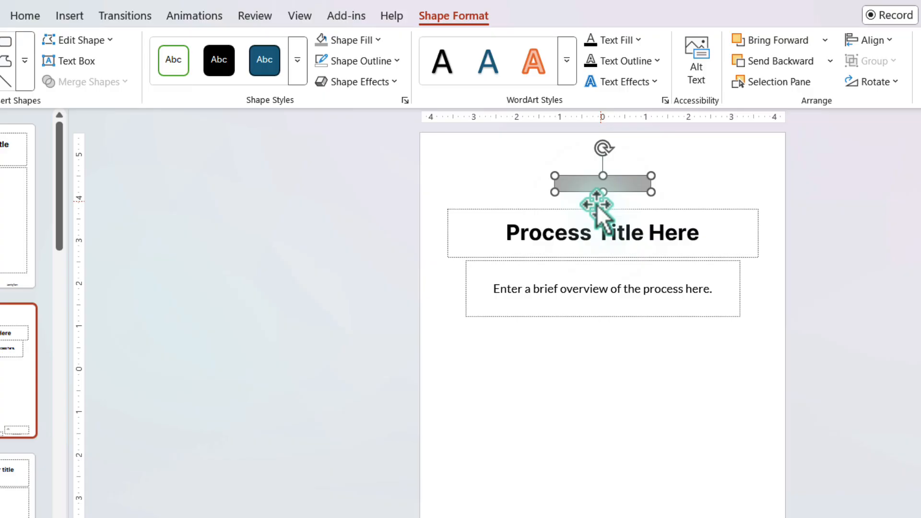
Step: Round the grey rectangle's corners fully into a pill shape and enter the text "Process Document" in it
{"action": "scroll", "coordinate": [598, 206], "scroll_direction": "up", "scroll_amount": 5}
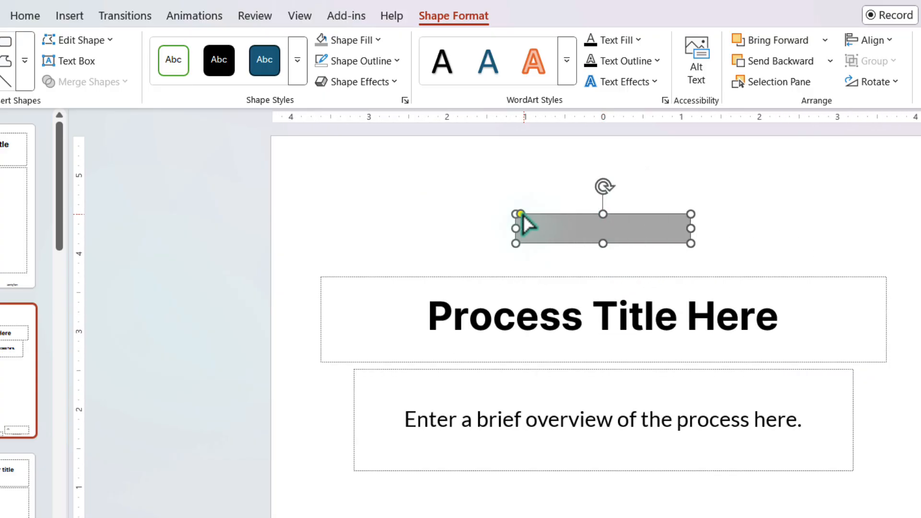
{"action": "left_click_drag", "start_coordinate": [523, 214], "coordinate": [539, 216]}
{"action": "left_click", "coordinate": [580, 230]}
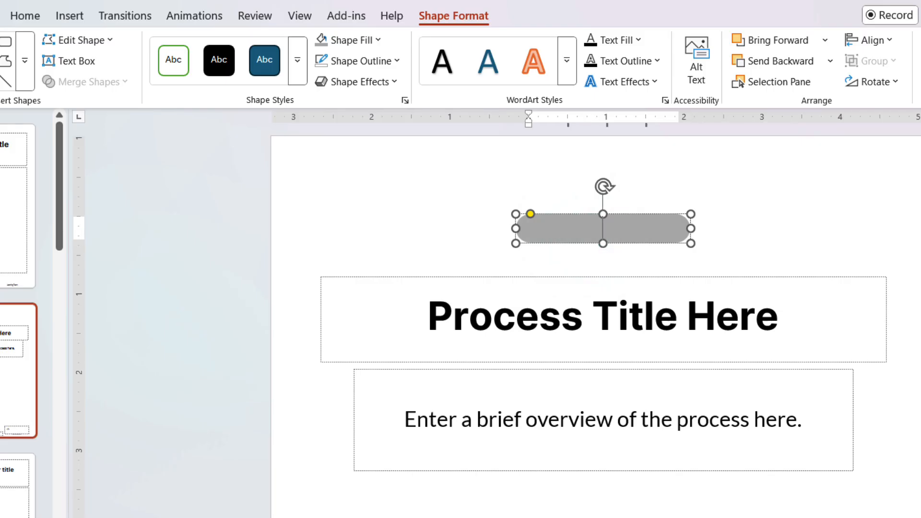
{"action": "type", "text": "Process Document"}
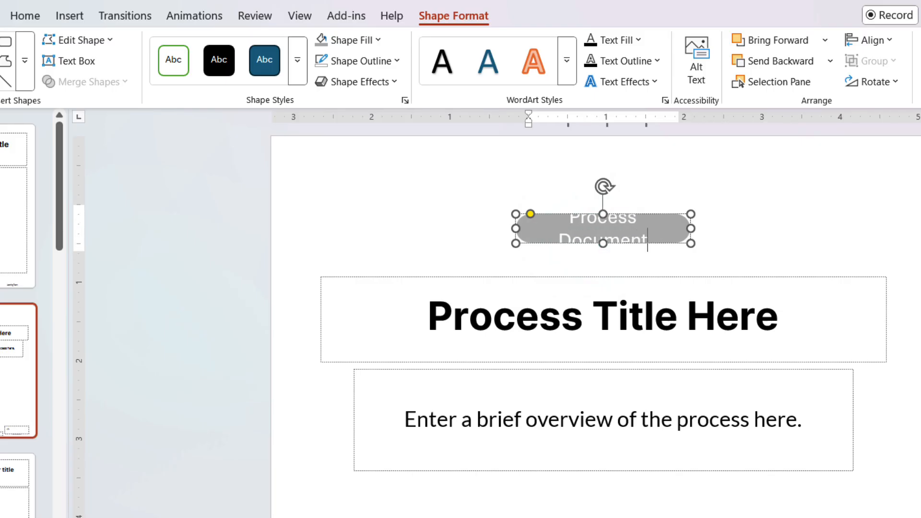
Step: Format the "Process Document" label text in black Lato at 14 pt
{"action": "key", "text": "ctrl+a"}
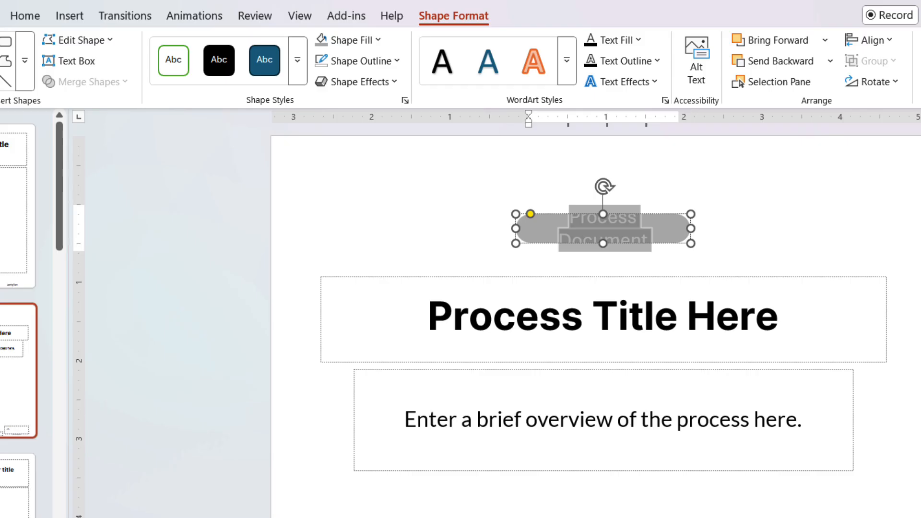
{"action": "left_click", "coordinate": [28, 16]}
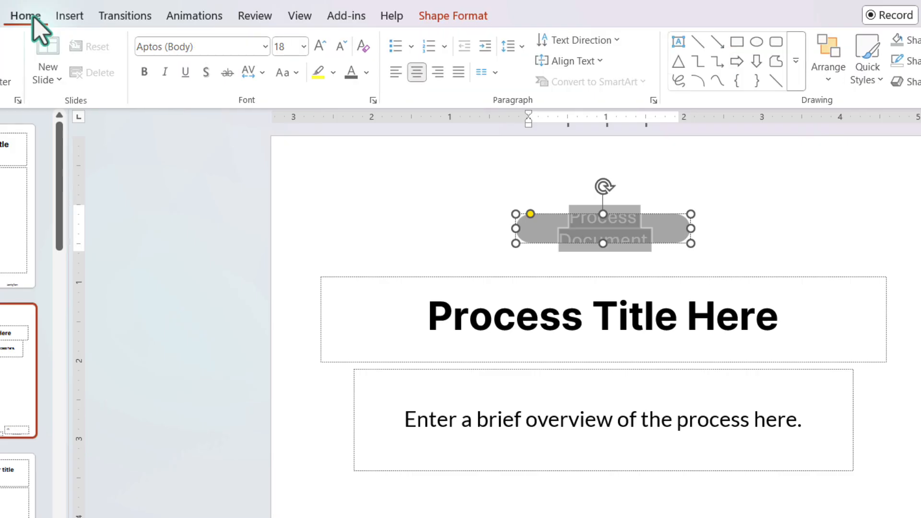
{"action": "left_click", "coordinate": [268, 49]}
{"action": "left_click", "coordinate": [199, 167]}
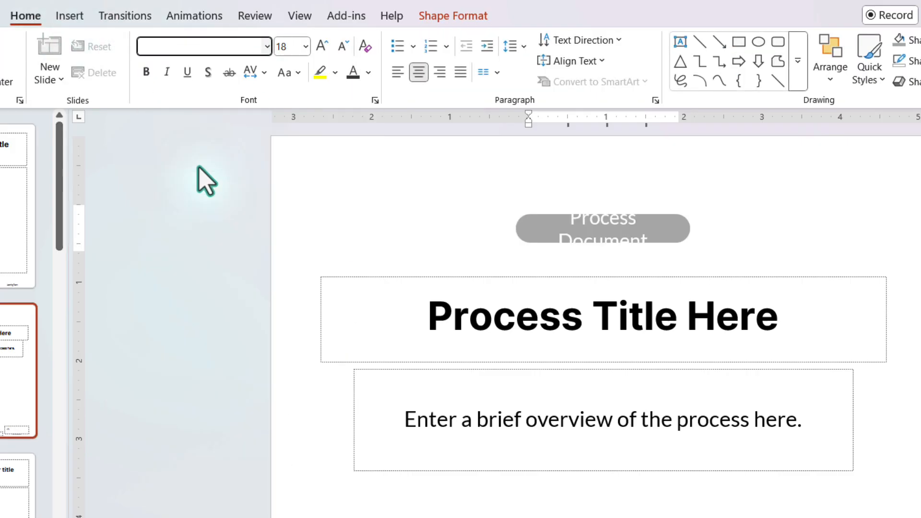
{"action": "left_click", "coordinate": [344, 45]}
{"action": "left_click", "coordinate": [344, 46]}
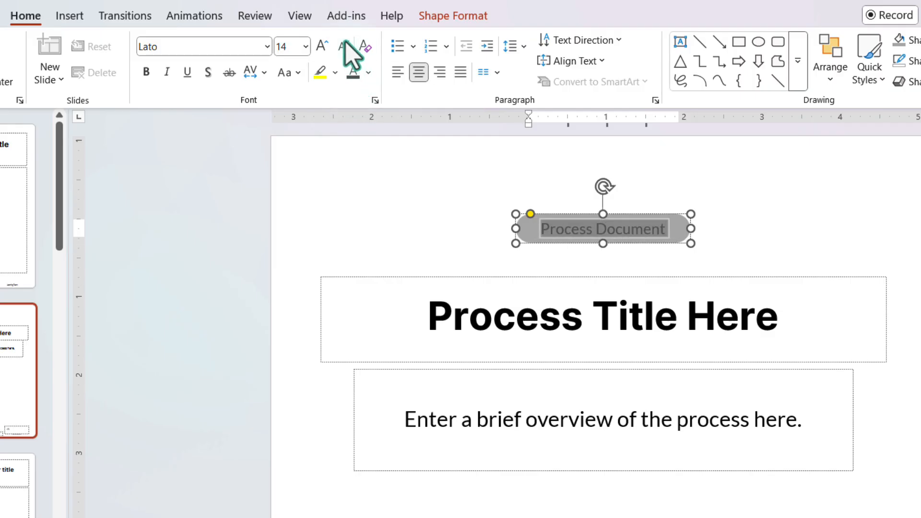
{"action": "left_click", "coordinate": [638, 162]}
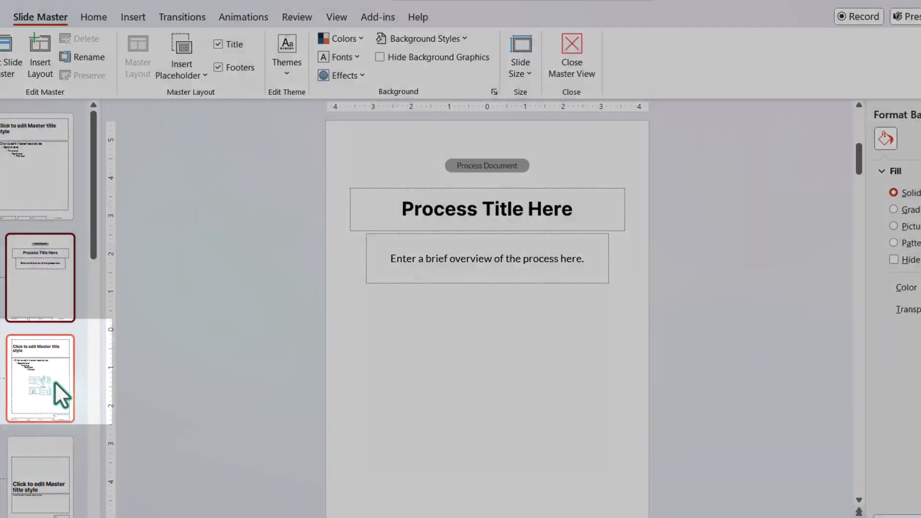
Step: Delete the title, content and slide number placeholders from the layout directly below the title layout
{"action": "left_click", "coordinate": [68, 373]}
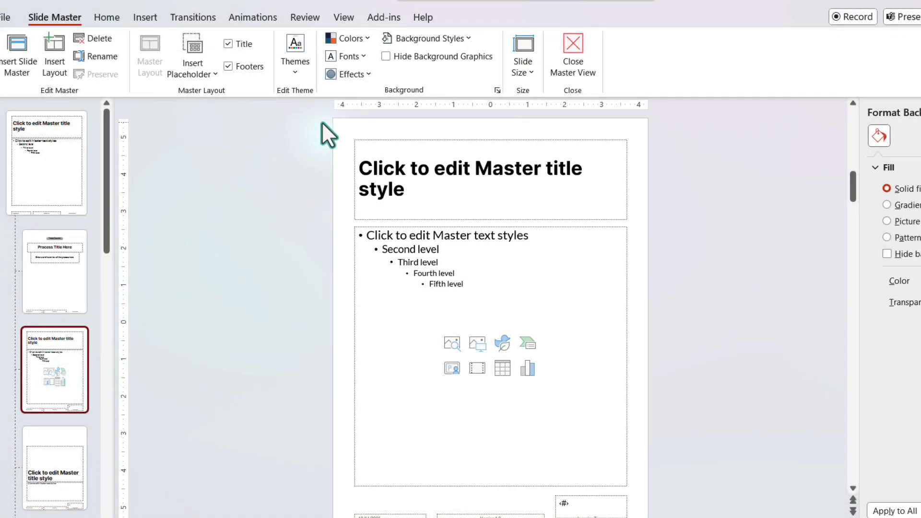
{"action": "left_click_drag", "start_coordinate": [321, 122], "coordinate": [637, 490]}
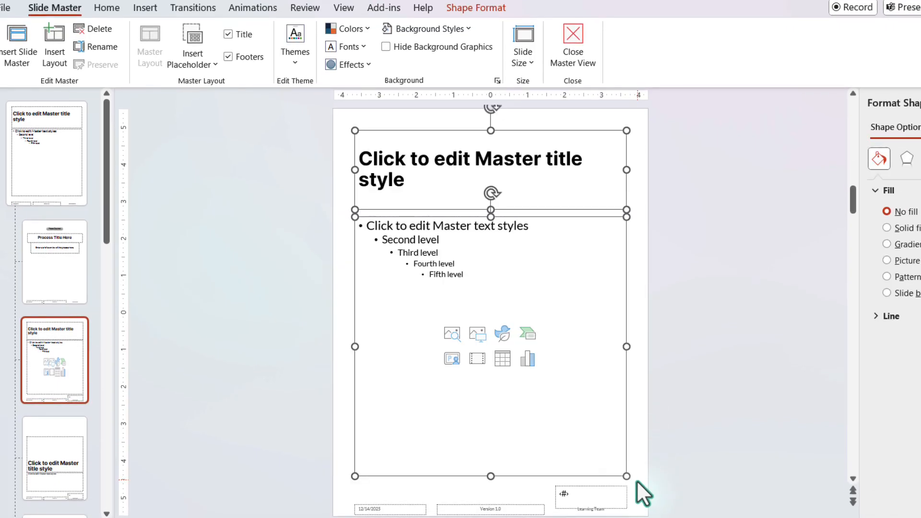
{"action": "key", "text": "Delete"}
{"action": "left_click", "coordinate": [606, 486]}
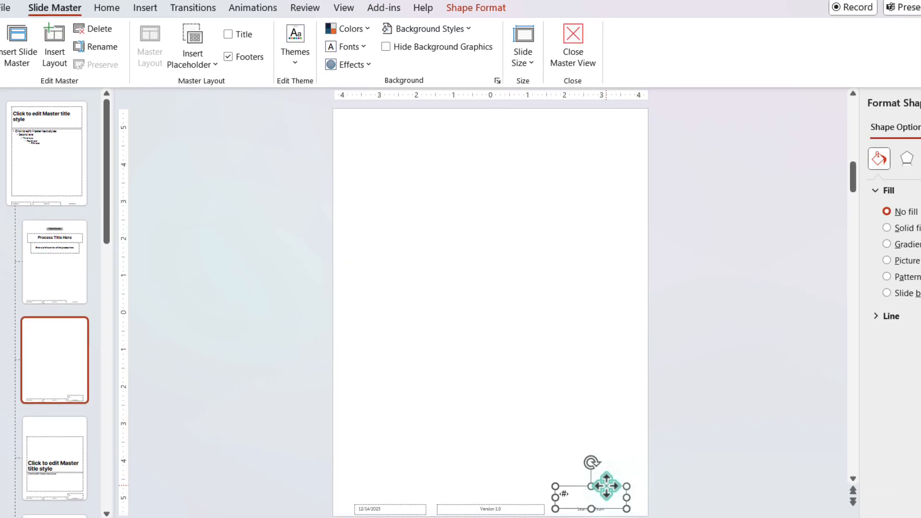
{"action": "key", "text": "Delete"}
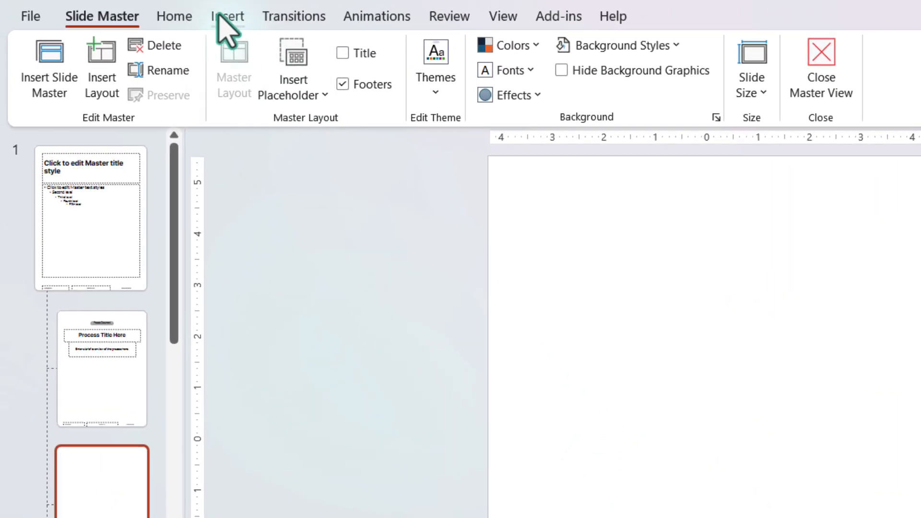
Step: Insert a 1" circle in the upper-left area of the emptied layout
{"action": "left_click", "coordinate": [139, 8]}
{"action": "left_click", "coordinate": [422, 91]}
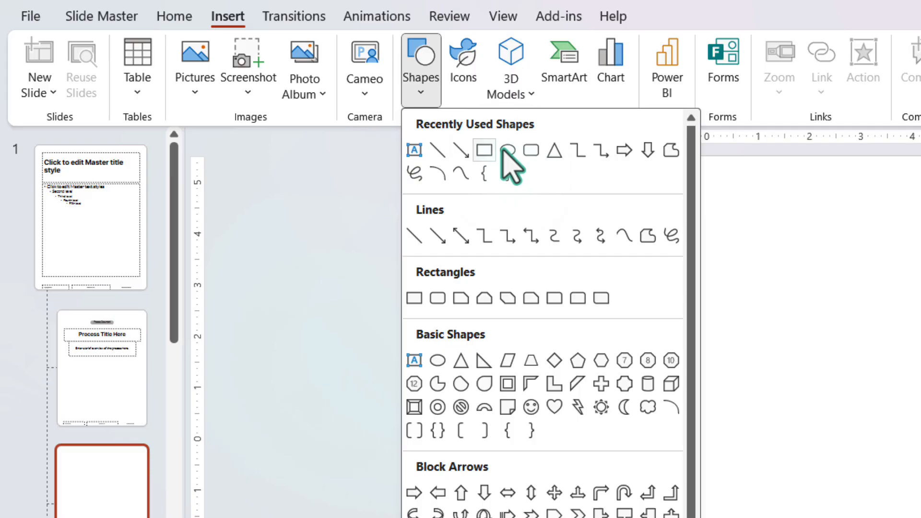
{"action": "left_click", "coordinate": [505, 150]}
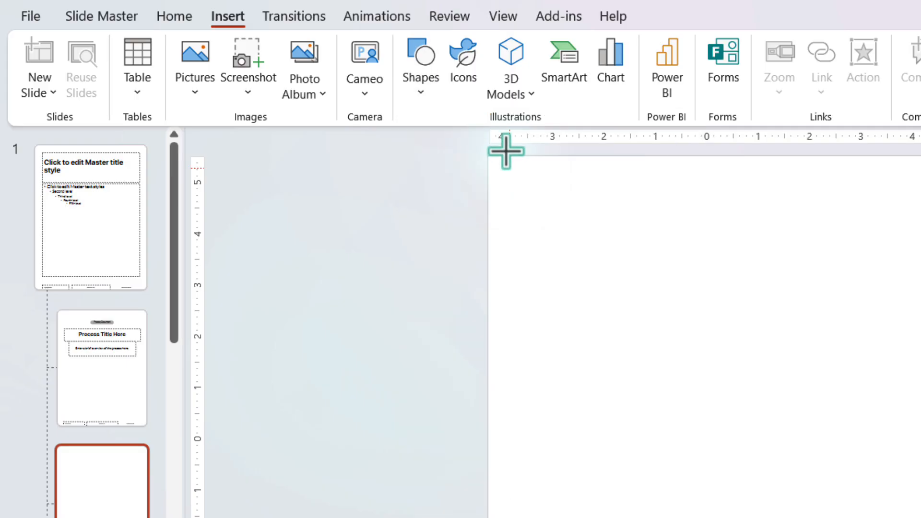
{"action": "left_click", "coordinate": [565, 204], "text": "ctrl"}
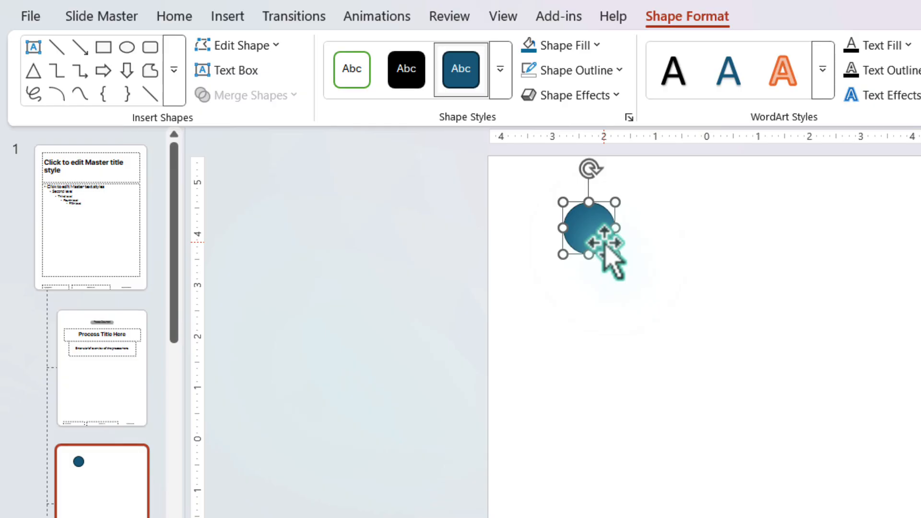
Step: Fill the circle with the darker blue theme shade and remove its outline
{"action": "left_click", "coordinate": [595, 47]}
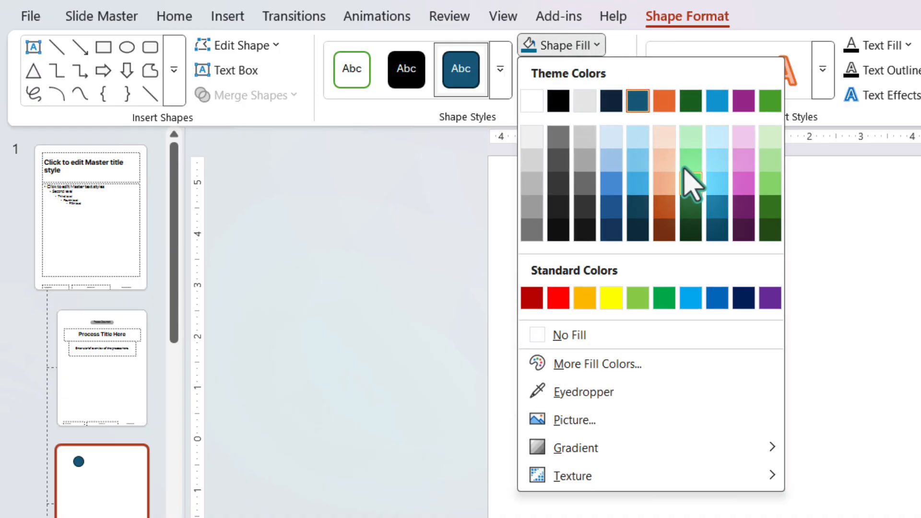
{"action": "left_click", "coordinate": [718, 211]}
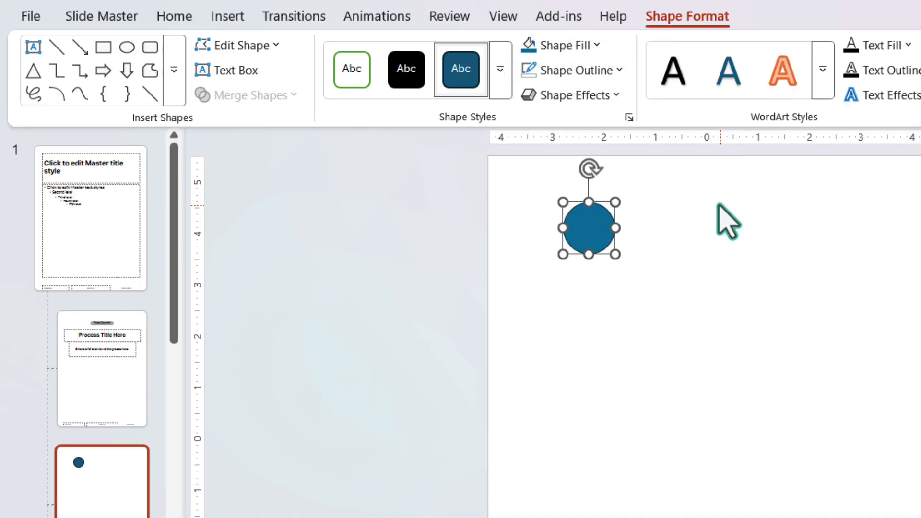
{"action": "left_click", "coordinate": [619, 71]}
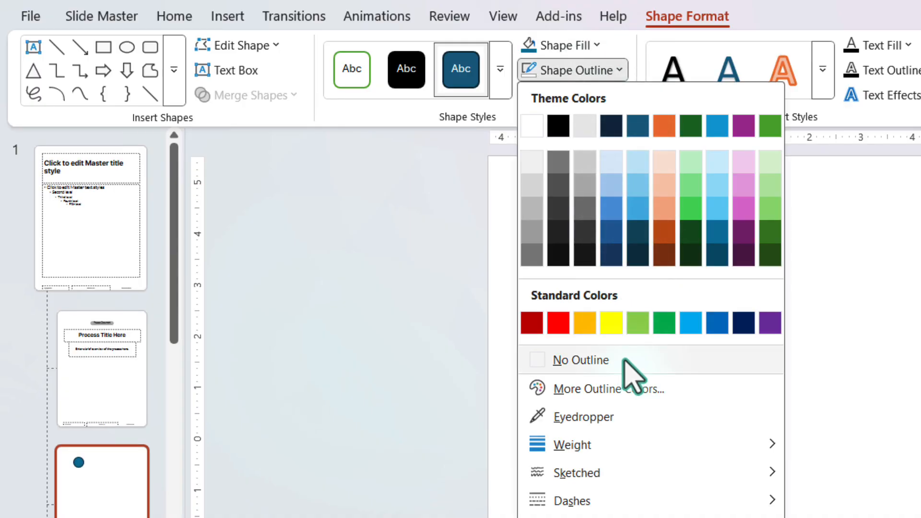
{"action": "left_click", "coordinate": [624, 359]}
Step: Apply a shadow to the circle with 90% transparency, 101% size and 25 pt blur
{"action": "left_click", "coordinate": [608, 96]}
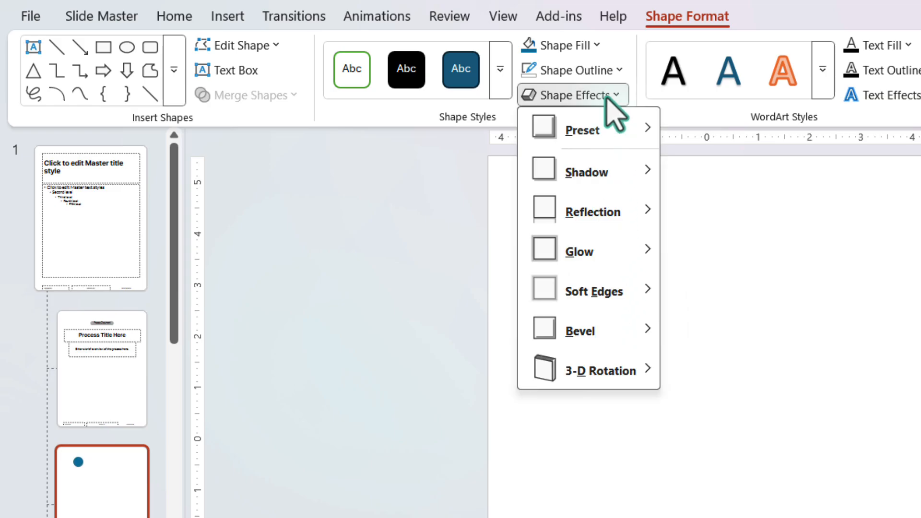
{"action": "mouse_move", "coordinate": [609, 172]}
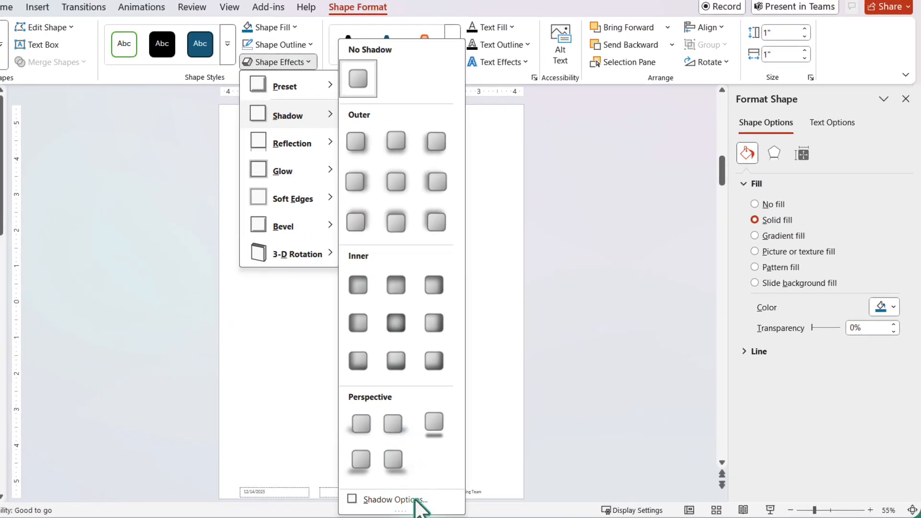
{"action": "left_click", "coordinate": [416, 501]}
{"action": "left_click", "coordinate": [859, 244]}
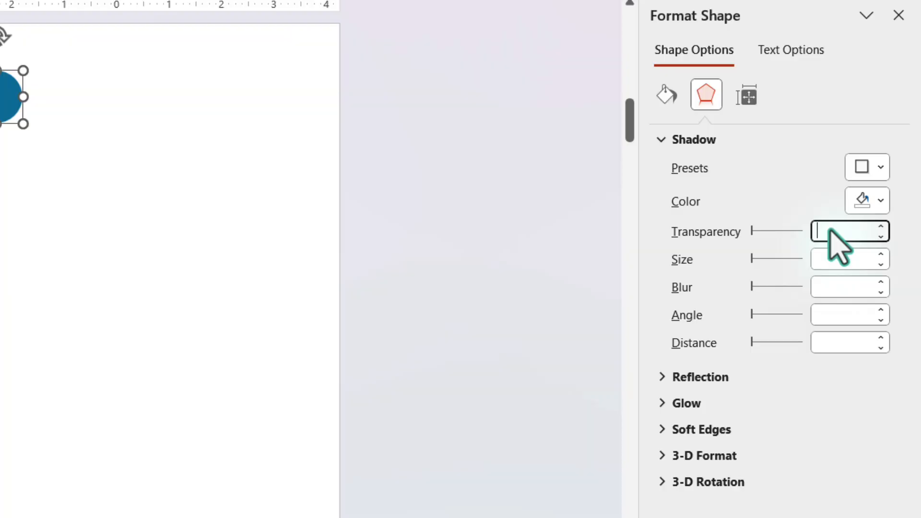
{"action": "type", "text": "90"}
{"action": "key", "text": "Tab"}
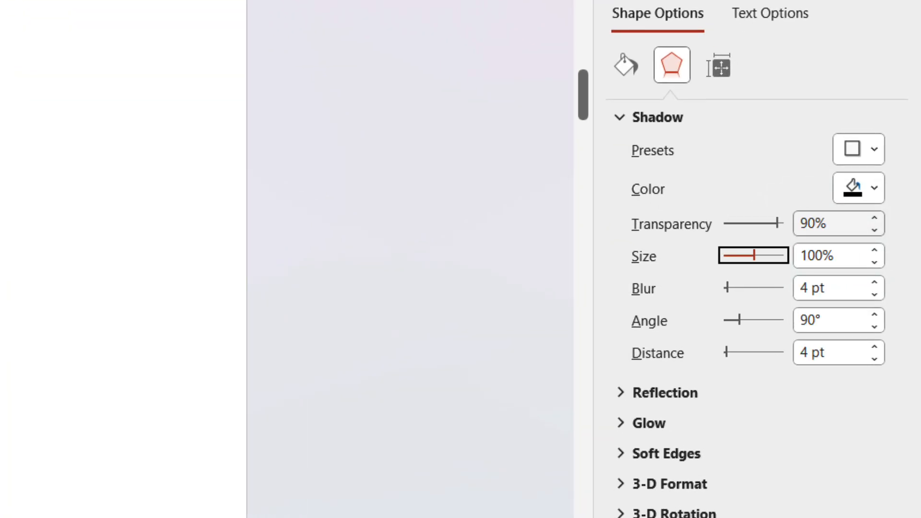
{"action": "key", "text": "Tab"}
{"action": "type", "text": "101"}
{"action": "key", "text": "Tab"}
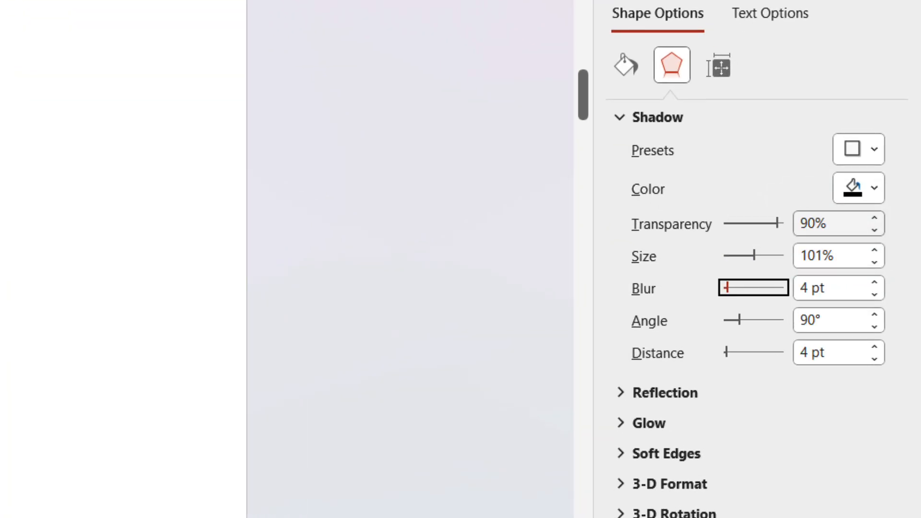
{"action": "key", "text": "Tab"}
{"action": "type", "text": "25"}
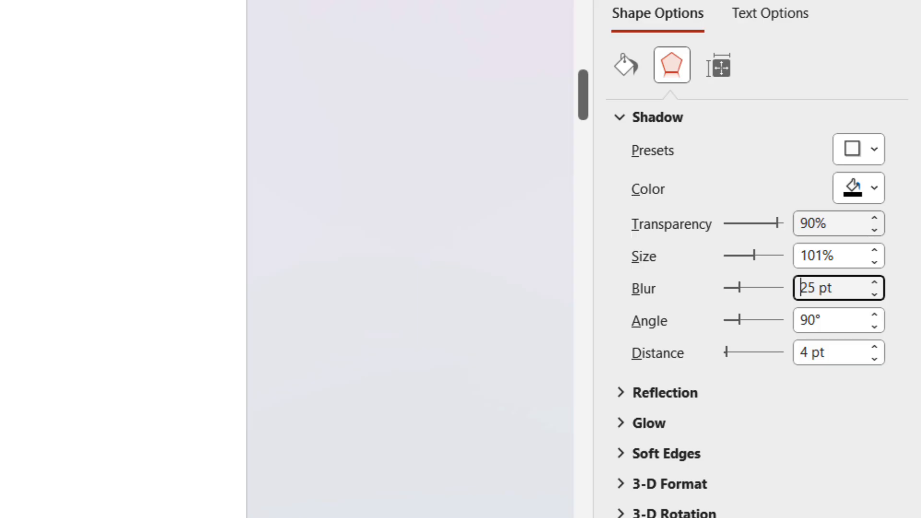
Step: Resize the circle to 0.4" high and 0.4" wide
{"action": "left_click", "coordinate": [847, 29]}
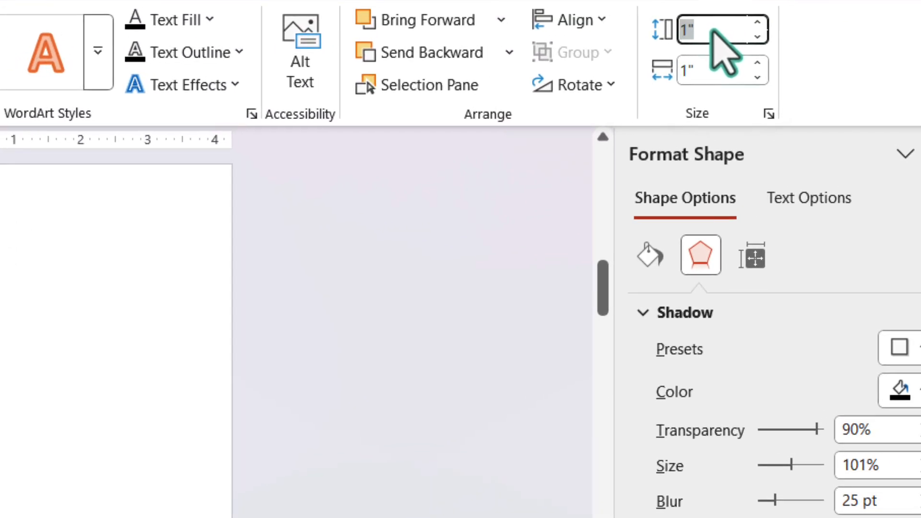
{"action": "type", "text": ".4"}
{"action": "key", "text": "Tab"}
{"action": "type", "text": ".4"}
{"action": "key", "text": "Return"}
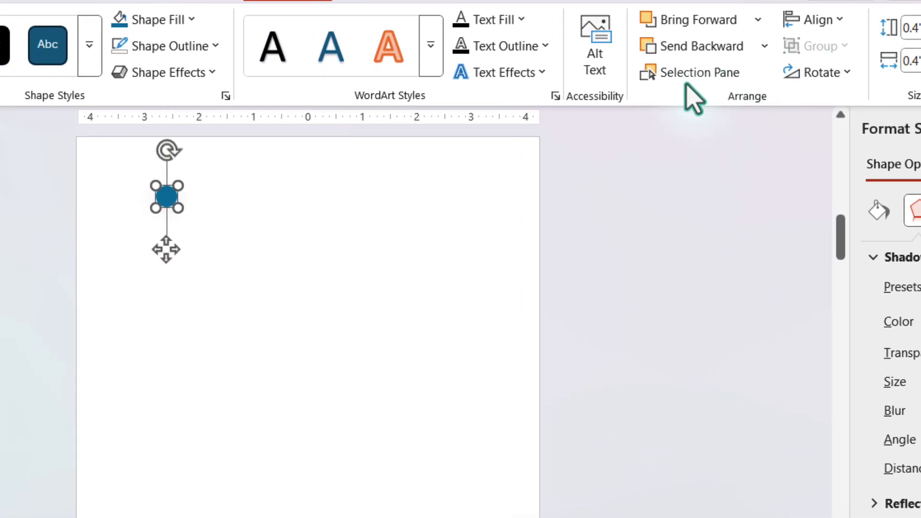
Step: Move the small circle into the page's upper-left corner and enter the number 1 in it
{"action": "left_click_drag", "start_coordinate": [164, 196], "coordinate": [105, 168]}
{"action": "left_click_drag", "start_coordinate": [213, 167], "coordinate": [219, 165]}
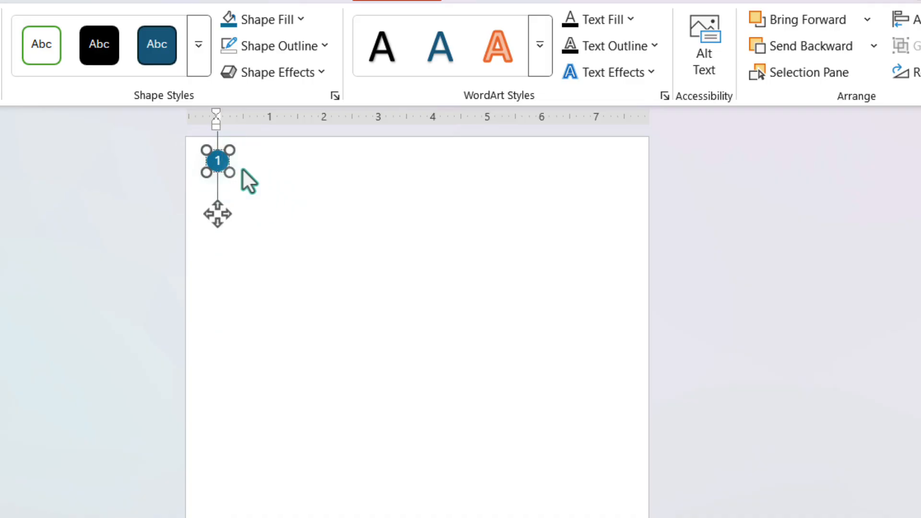
Step: Set the number 1 in the circle to the Lato font at 16 pt
{"action": "left_click", "coordinate": [52, 15]}
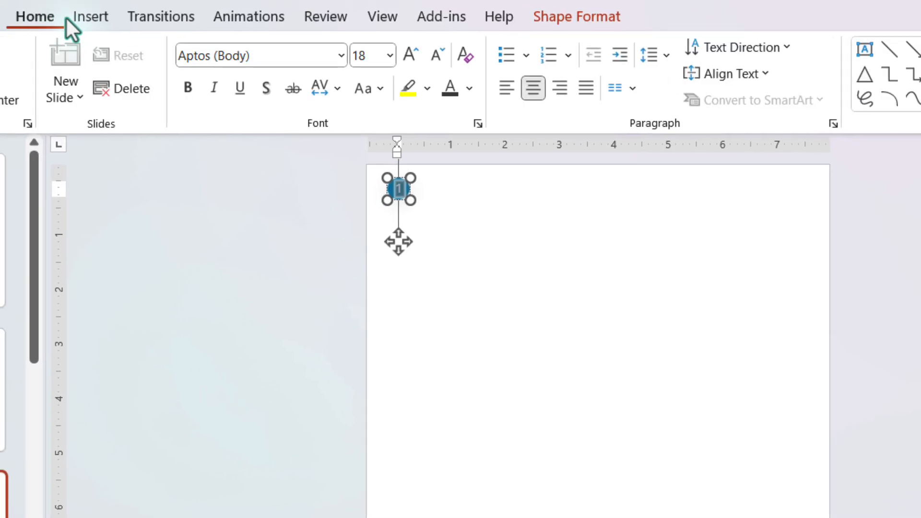
{"action": "left_click", "coordinate": [341, 55]}
{"action": "left_click", "coordinate": [244, 200]}
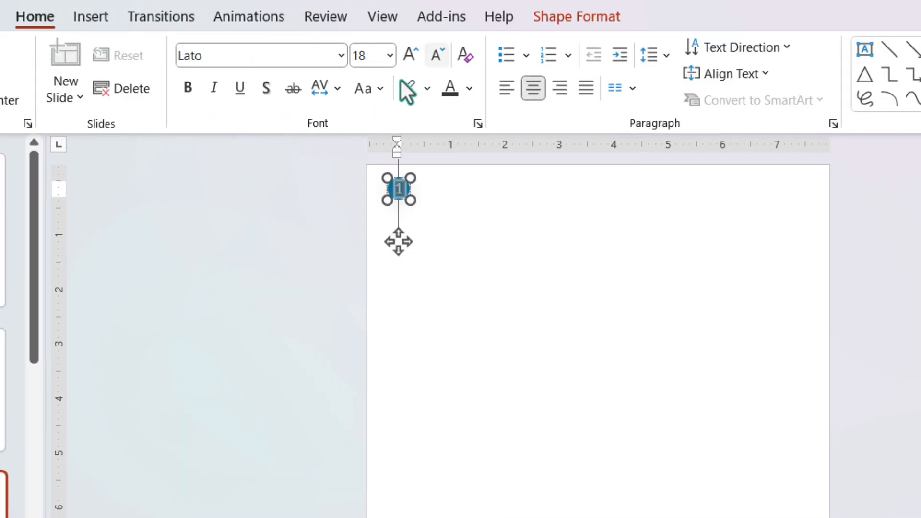
{"action": "left_click", "coordinate": [435, 54]}
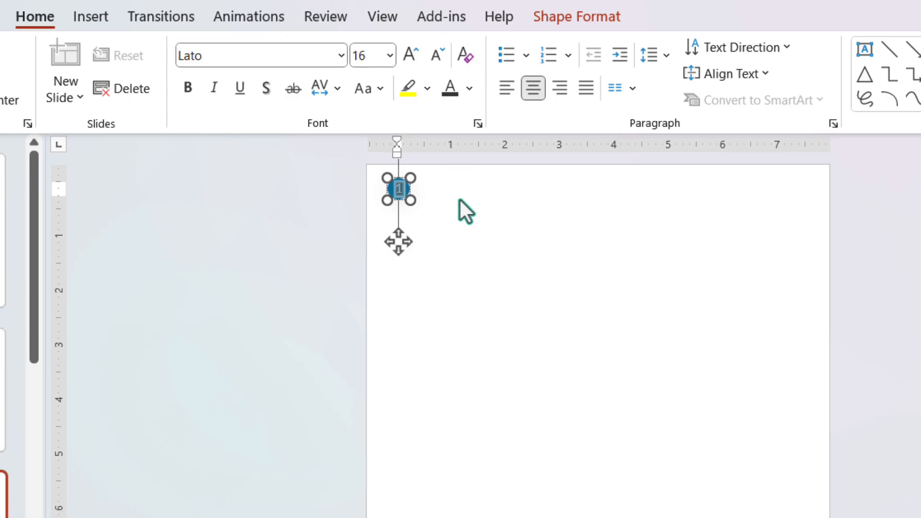
{"action": "left_click", "coordinate": [843, 473]}
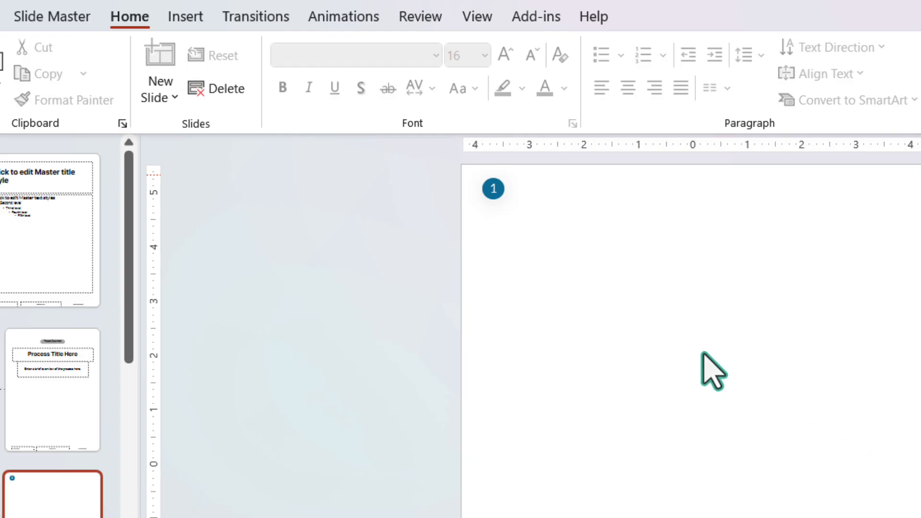
Step: Insert a text placeholder beside the numbered circle, matching its height and extending almost to the page's right edge
{"action": "left_click", "coordinate": [35, 16]}
{"action": "left_click", "coordinate": [269, 100]}
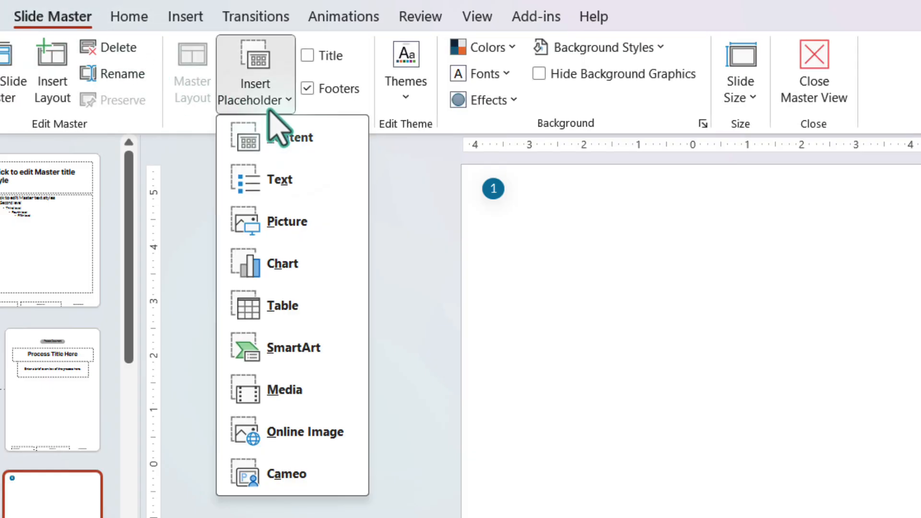
{"action": "left_click", "coordinate": [288, 180]}
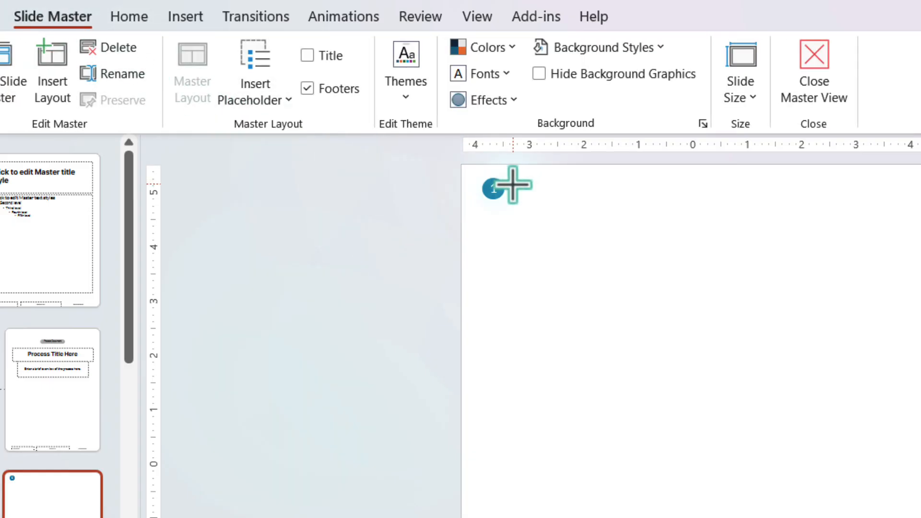
{"action": "mouse_move", "coordinate": [512, 185]}
{"action": "left_mouse_down"}
{"action": "mouse_move", "coordinate": [586, 198]}
{"action": "mouse_move", "coordinate": [904, 200]}
{"action": "left_mouse_up"}
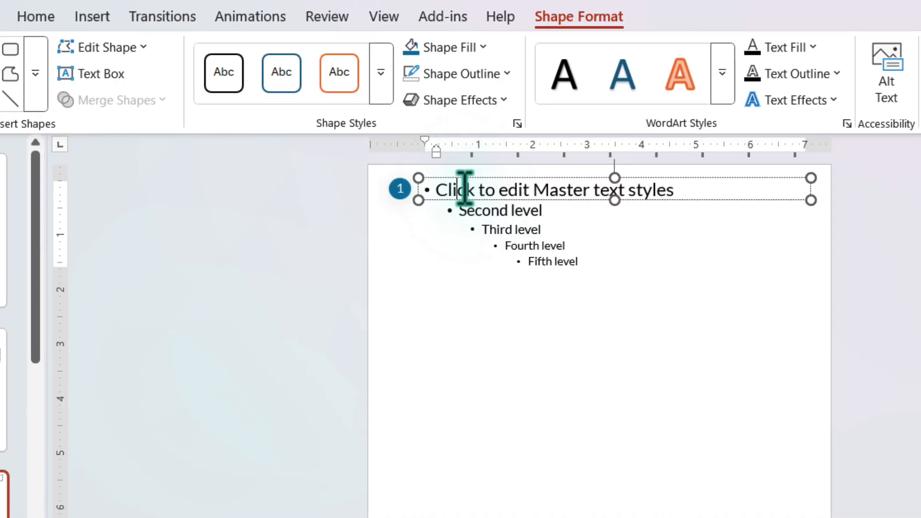
Step: Replace all the default text levels in the new placeholder with the unbulleted prompt "Step 1 descriptive header"
{"action": "triple_click", "coordinate": [464, 188]}
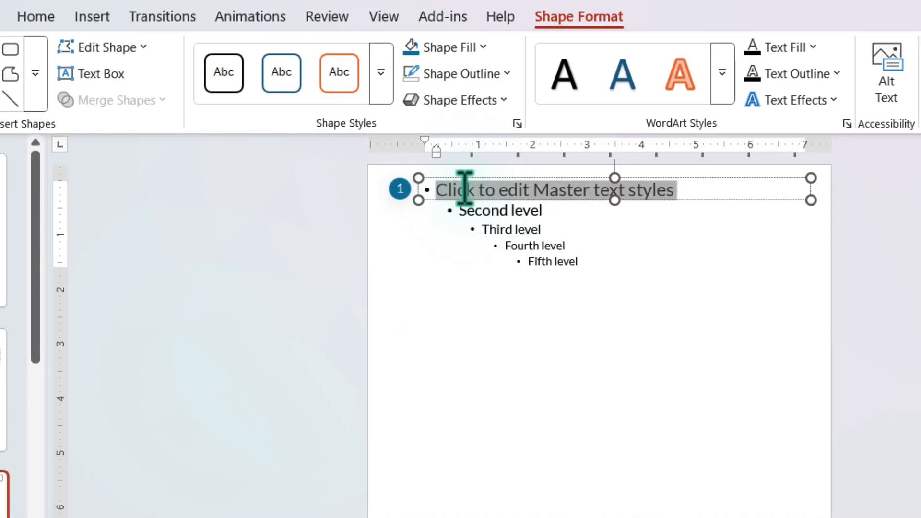
{"action": "key", "text": "Delete"}
{"action": "triple_click", "coordinate": [465, 188]}
{"action": "key", "text": "ctrl+a"}
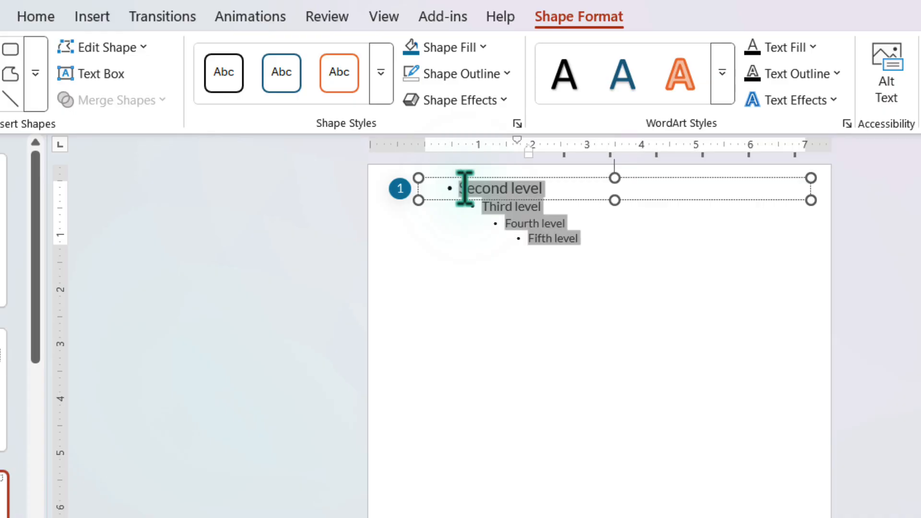
{"action": "key", "text": "Delete"}
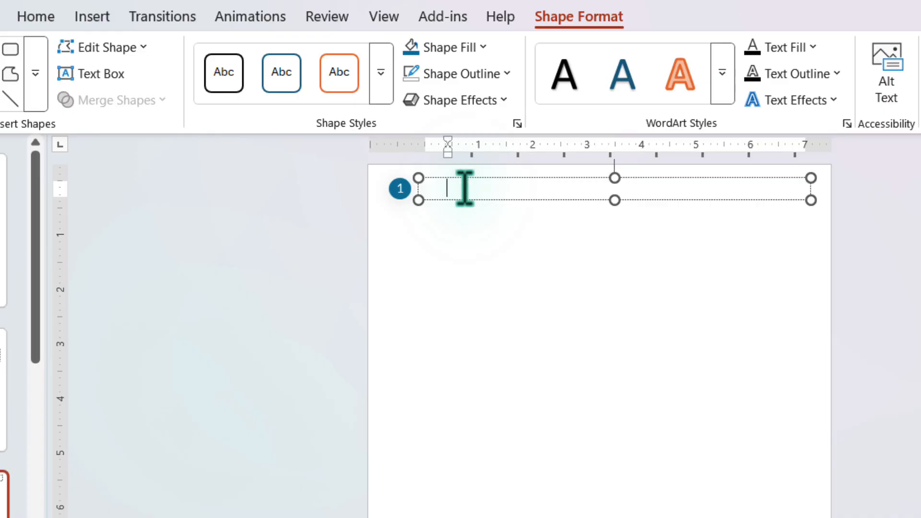
{"action": "key", "text": "BackSpace"}
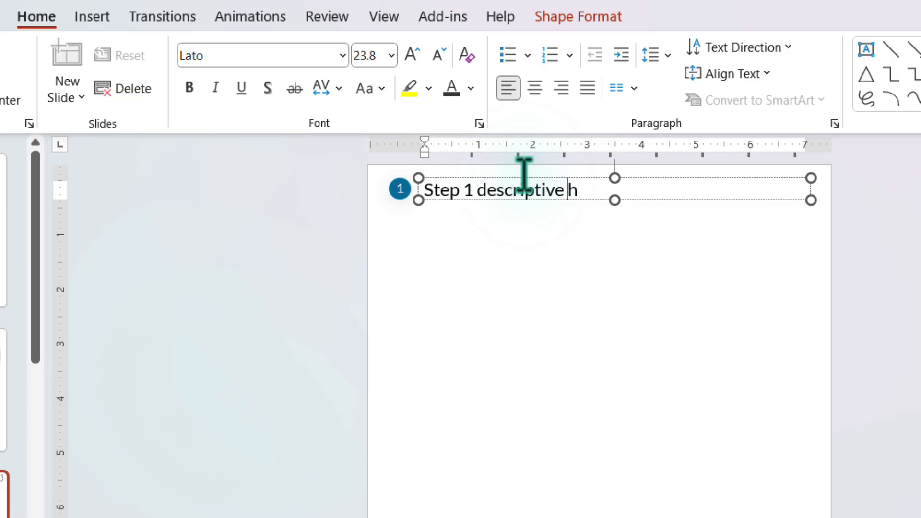
{"action": "type", "text": "er"}
Step: Make the step header text bold at 16 pt and align it vertically to the middle
{"action": "key", "text": "ctrl+a"}
{"action": "key", "text": "ctrl+b"}
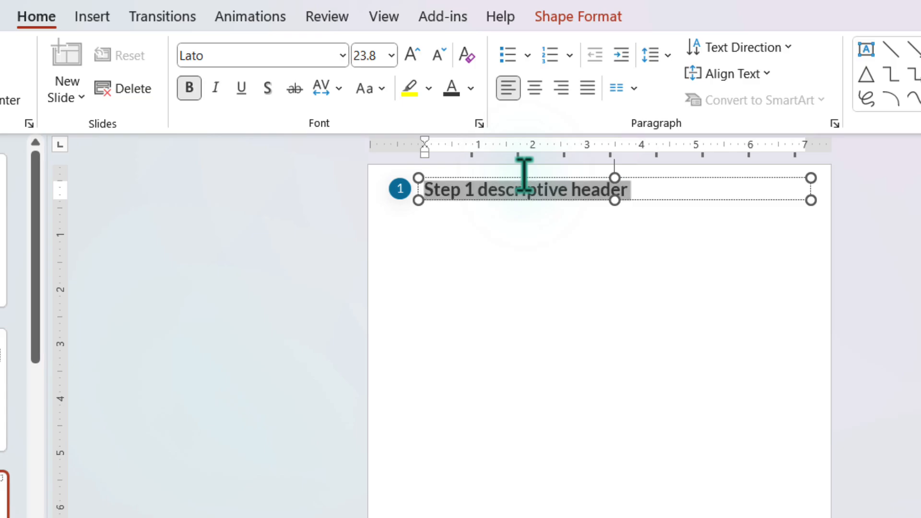
{"action": "left_click", "coordinate": [391, 55]}
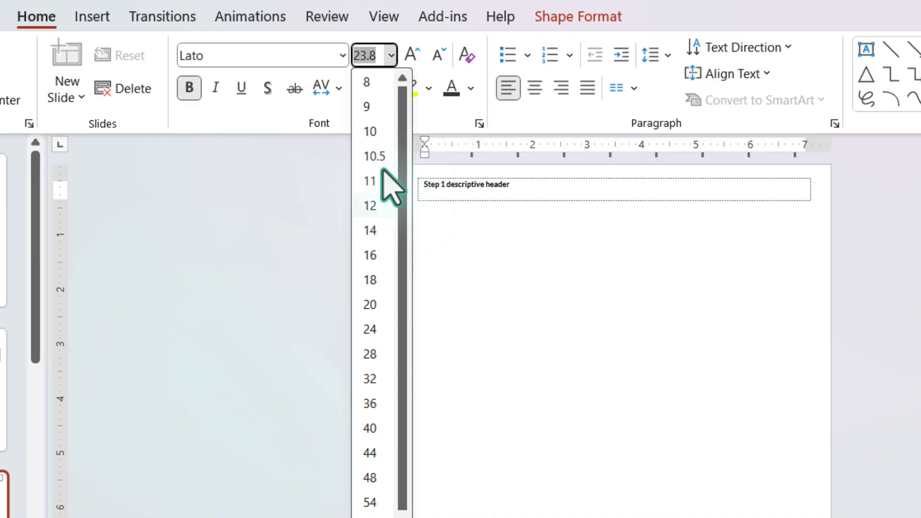
{"action": "left_click", "coordinate": [377, 257]}
{"action": "left_click", "coordinate": [704, 75]}
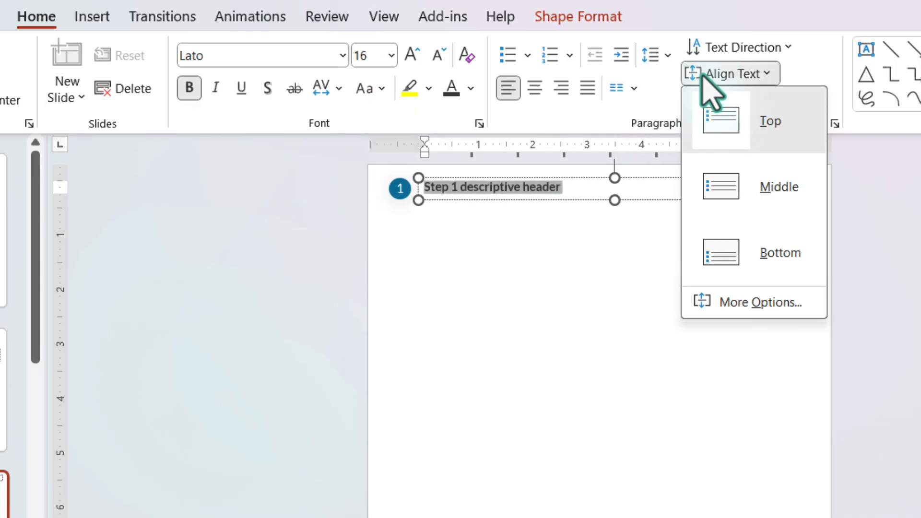
{"action": "left_click", "coordinate": [749, 187]}
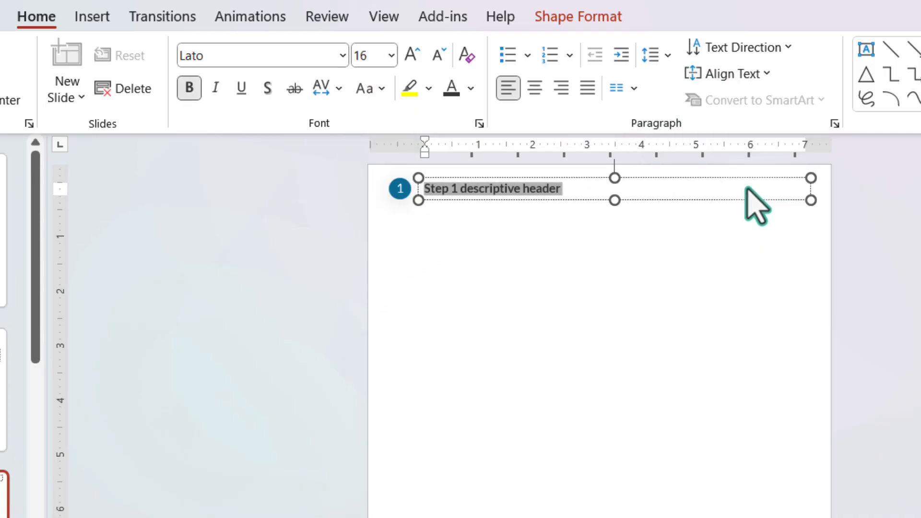
Step: Duplicate the step header placeholder directly below the original and remove the bold from the copy's text
{"action": "left_click", "coordinate": [792, 233]}
{"action": "left_click", "coordinate": [712, 200]}
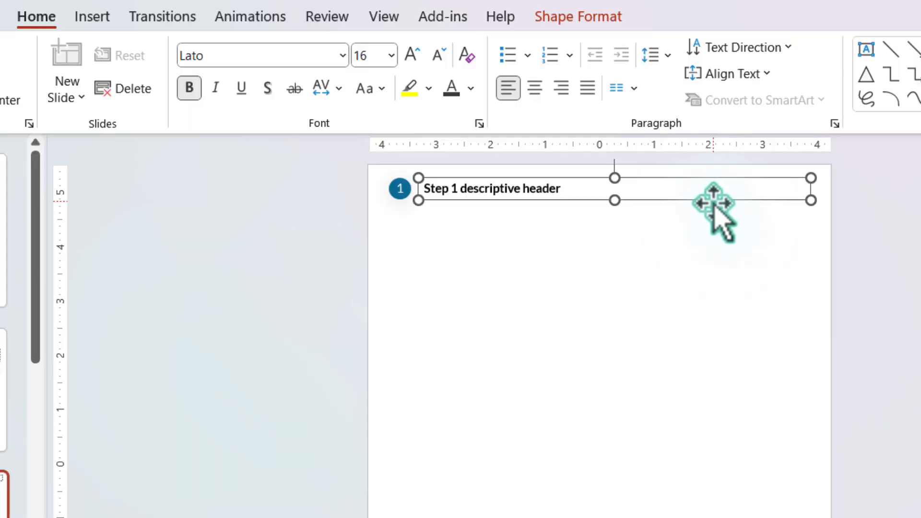
{"action": "key", "text": "ctrl+v"}
{"action": "mouse_move", "coordinate": [712, 211]}
{"action": "left_mouse_down"}
{"action": "mouse_move", "coordinate": [709, 230]}
{"action": "mouse_move", "coordinate": [627, 230]}
{"action": "left_mouse_up"}
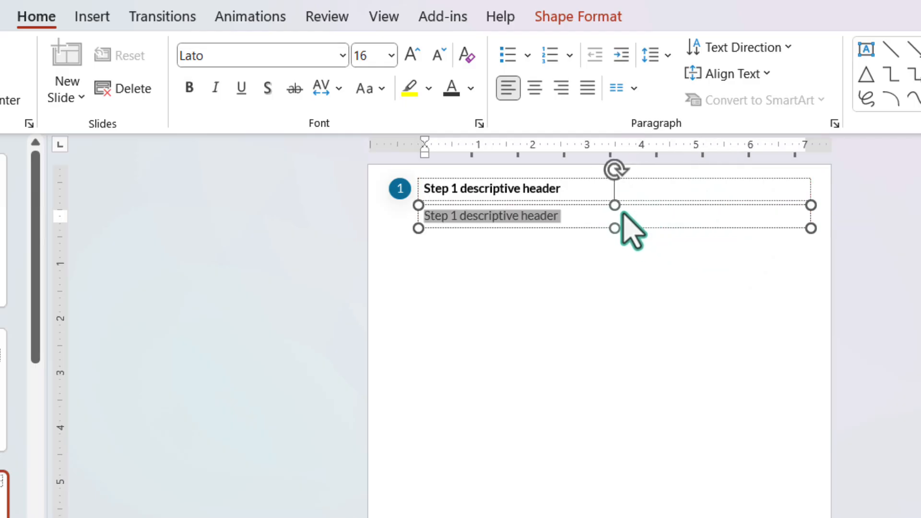
Step: Recolour the lower placeholder's text to a lighter black theme shade and replace it with "Describe the step in further detail here or add additional instructions."
{"action": "left_click", "coordinate": [470, 88]}
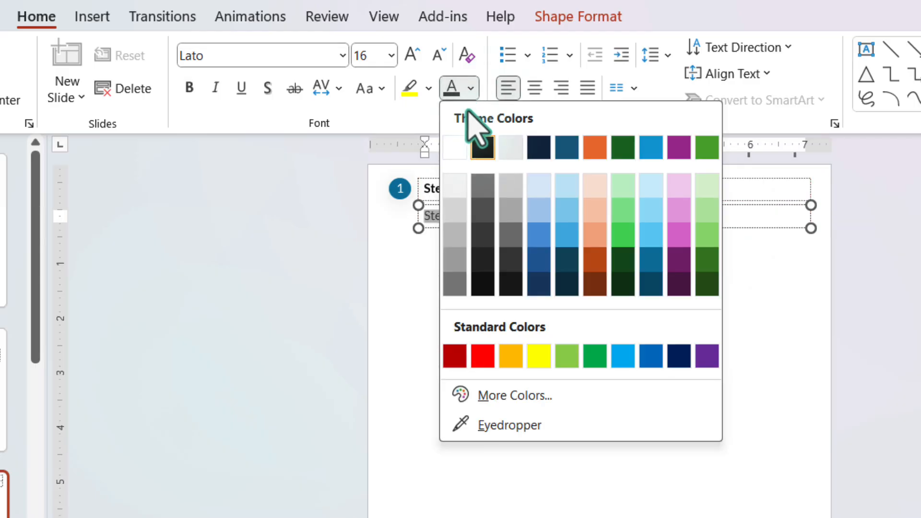
{"action": "left_click", "coordinate": [483, 235]}
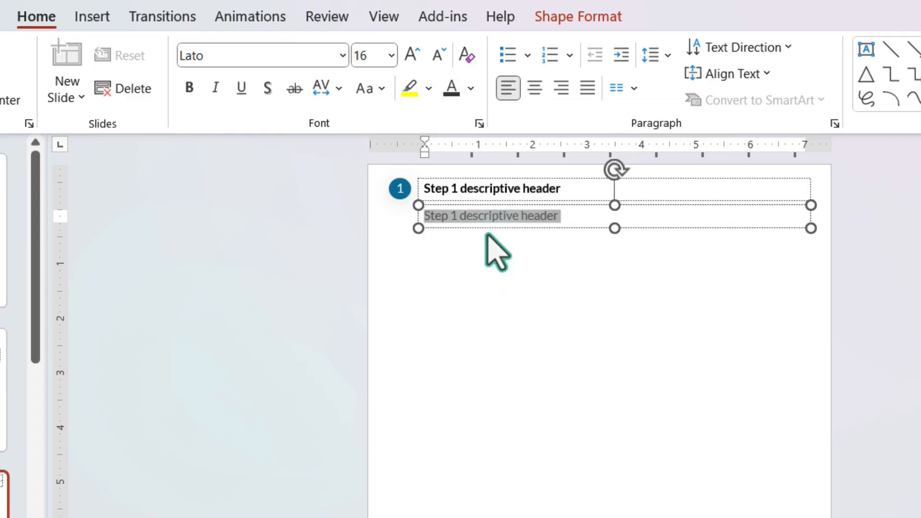
{"action": "type", "text": "Describe "}
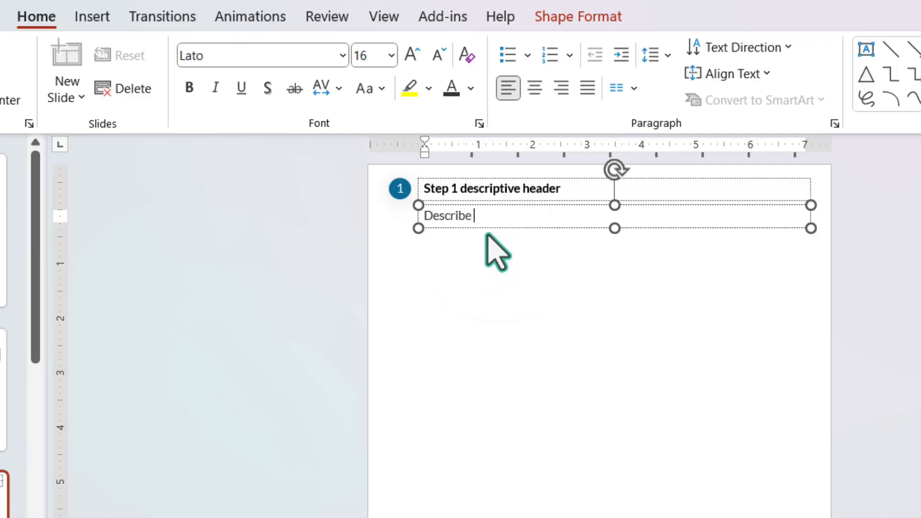
{"action": "type", "text": "the step in further detail here or add additional instructions."}
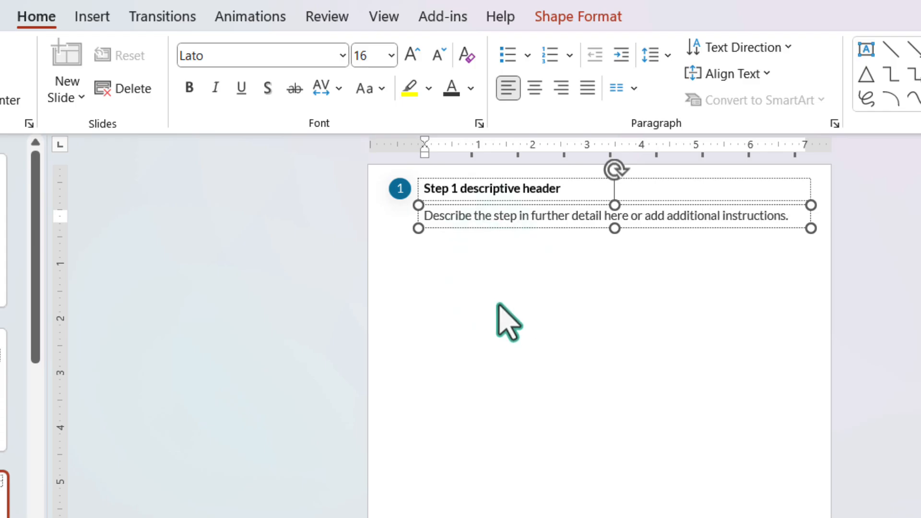
{"action": "left_click", "coordinate": [499, 311]}
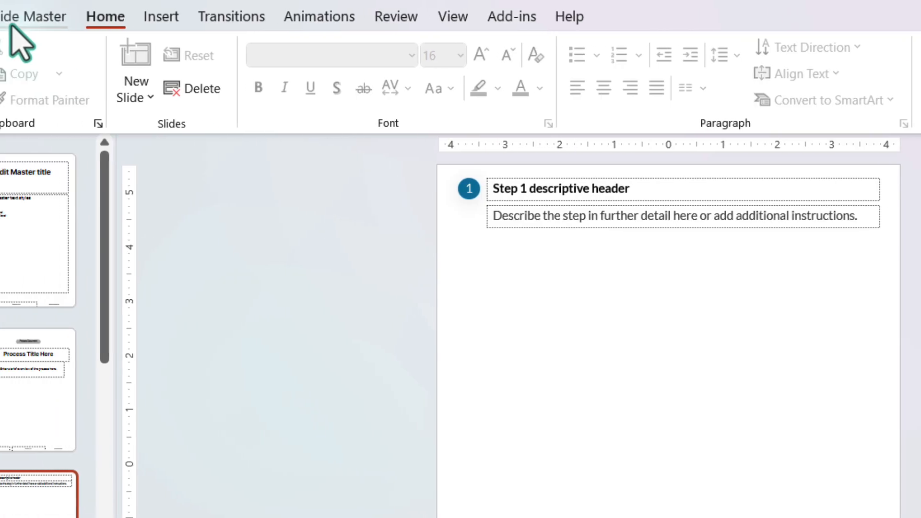
Step: Insert a picture placeholder below the step description and size it 3" high by 4" wide
{"action": "left_click", "coordinate": [45, 19]}
{"action": "left_click", "coordinate": [252, 97]}
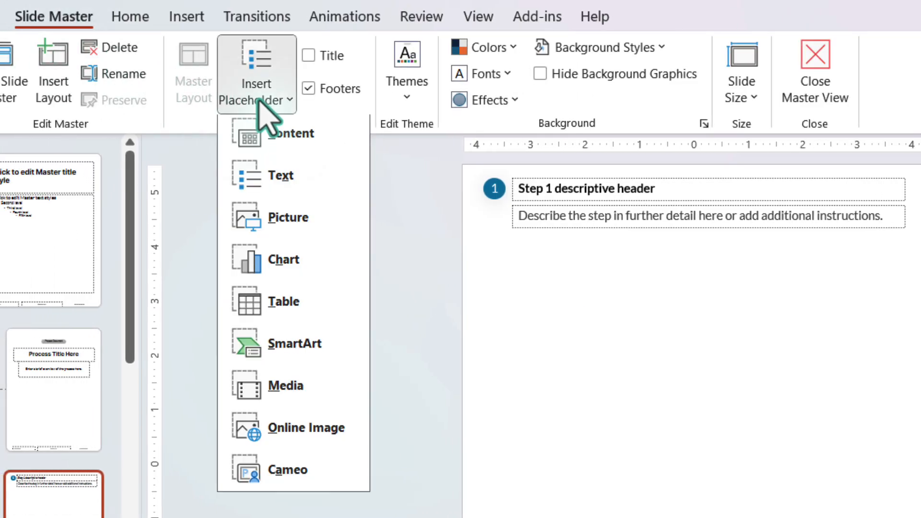
{"action": "left_click", "coordinate": [288, 221]}
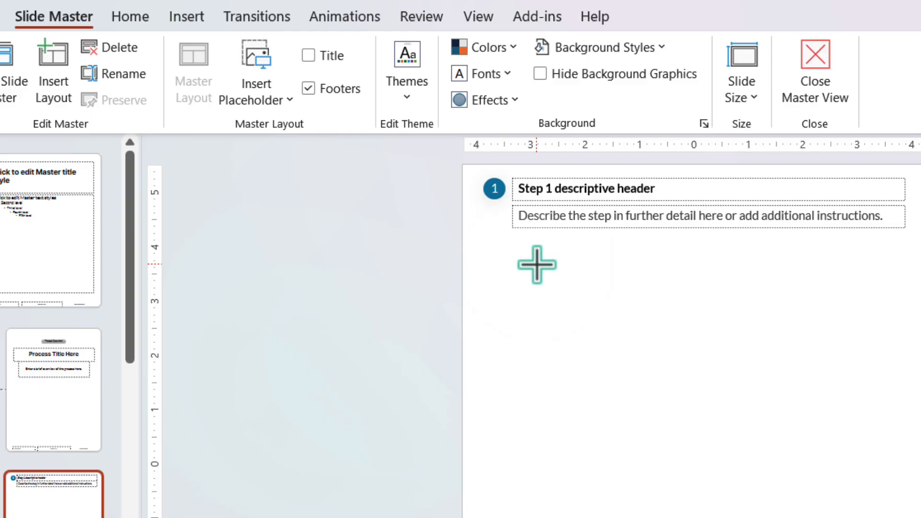
{"action": "left_click", "coordinate": [537, 265]}
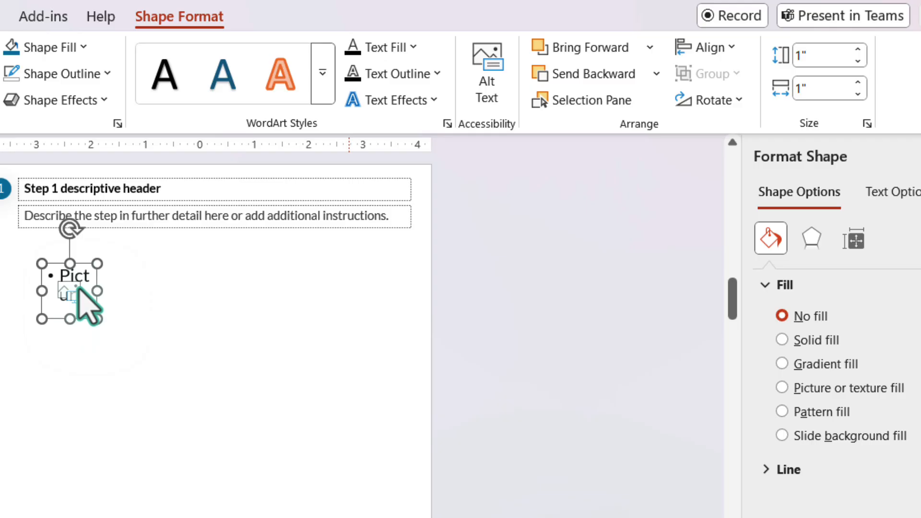
{"action": "left_click", "coordinate": [712, 56]}
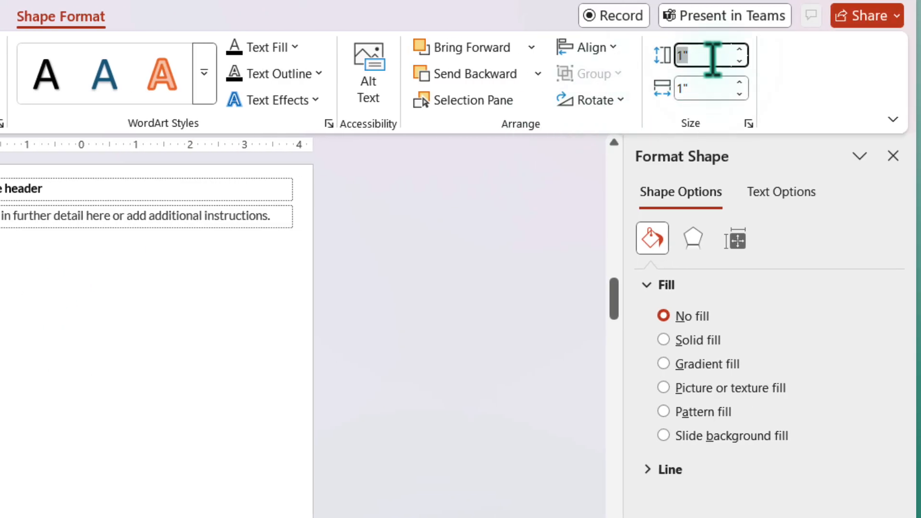
{"action": "key", "text": "Tab"}
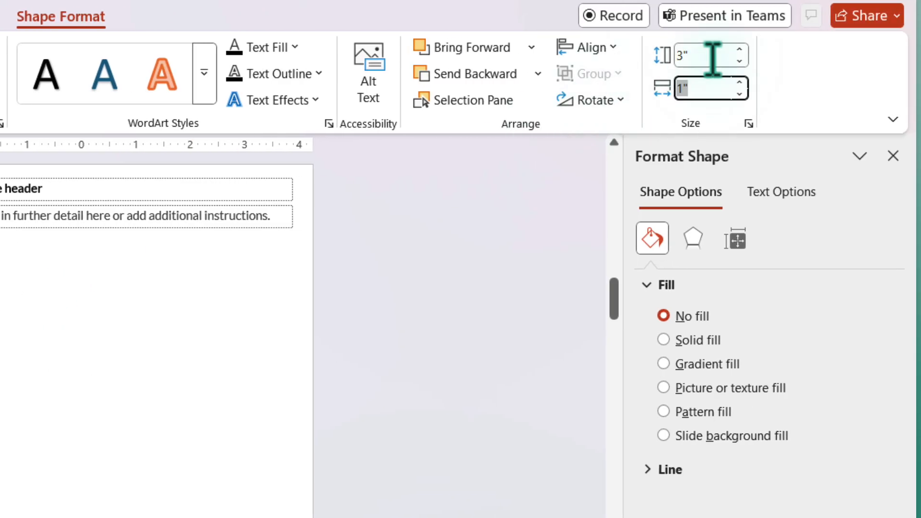
{"action": "key", "text": "Return"}
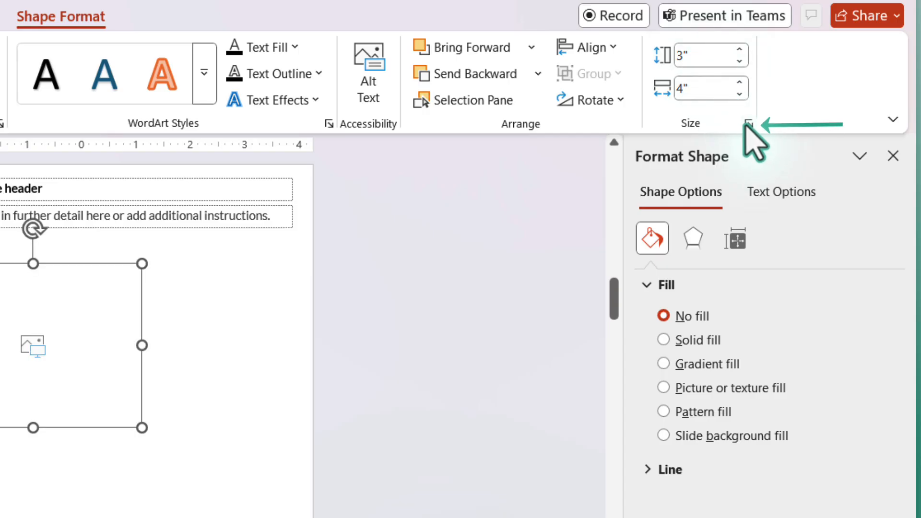
Step: Lock the picture placeholder's aspect ratio and set its height to 2.16"
{"action": "left_click", "coordinate": [747, 124]}
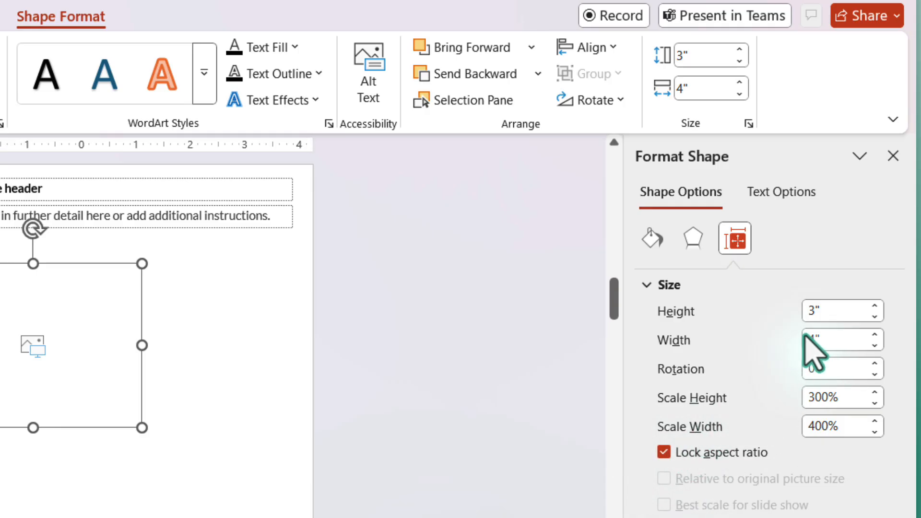
{"action": "left_click", "coordinate": [834, 312]}
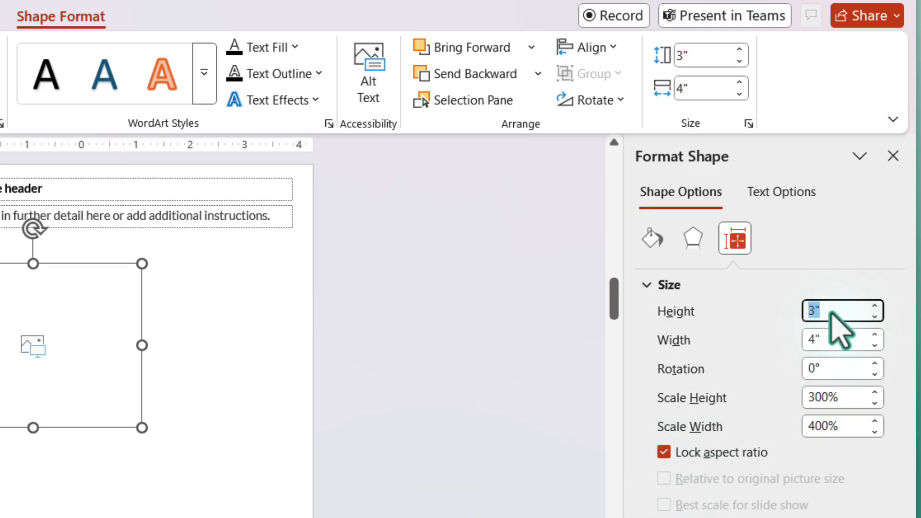
{"action": "type", "text": "2.16"}
{"action": "key", "text": "Return"}
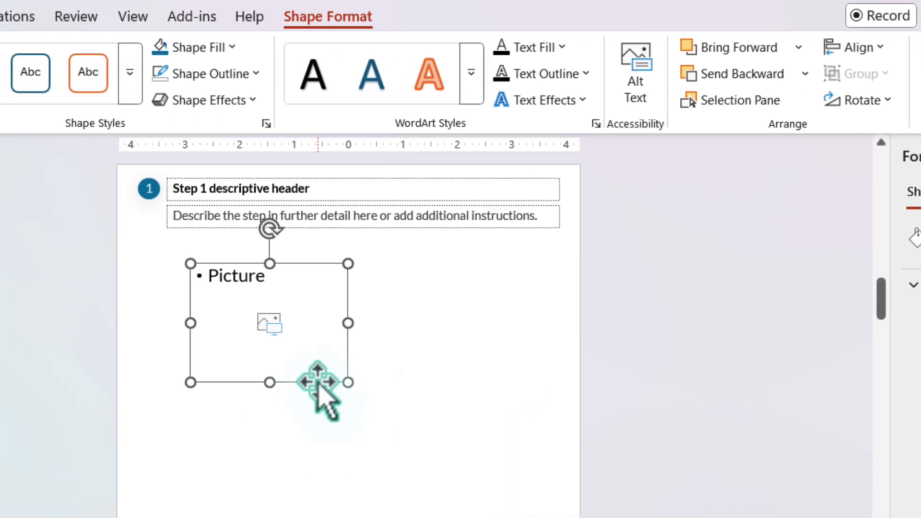
Step: Move the picture placeholder just below the description, aligned with its left edge, and change its shape to a rounded rectangle
{"action": "left_click_drag", "start_coordinate": [306, 379], "coordinate": [291, 361]}
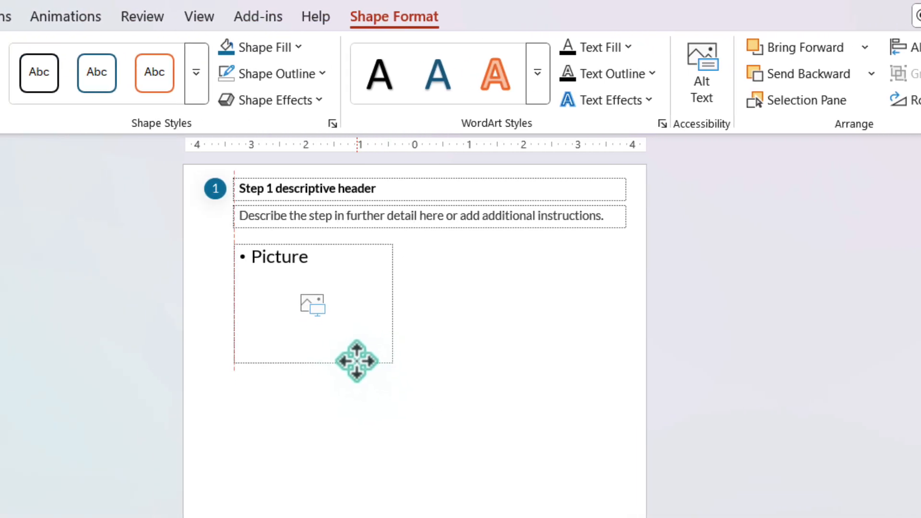
{"action": "left_click_drag", "start_coordinate": [356, 361], "coordinate": [359, 355]}
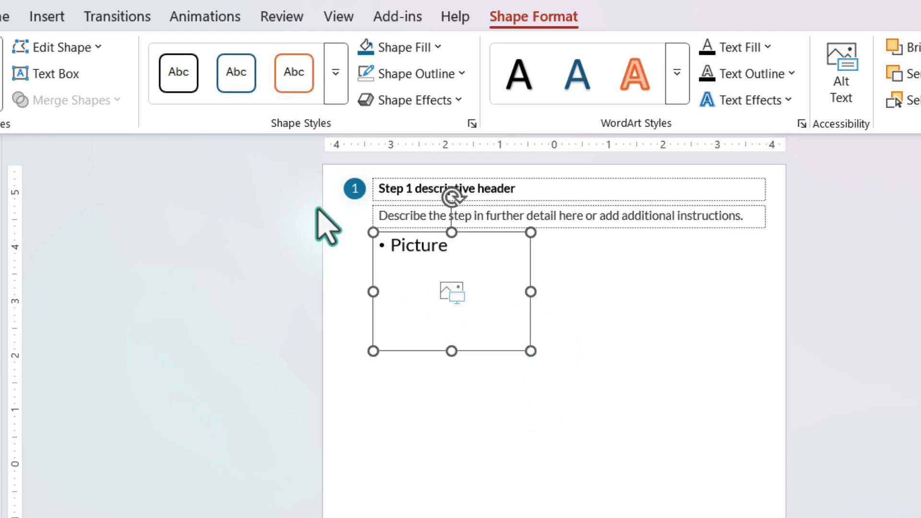
{"action": "left_click", "coordinate": [79, 47]}
{"action": "mouse_move", "coordinate": [82, 74]}
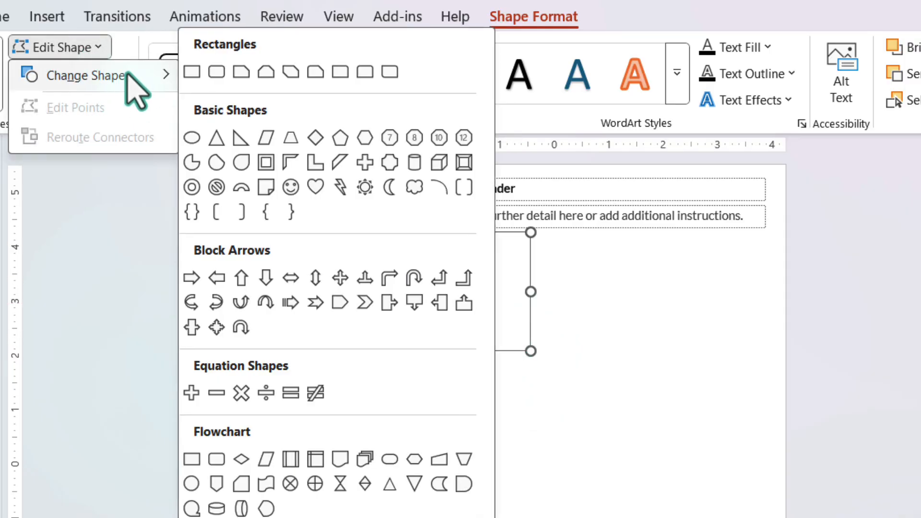
{"action": "left_click", "coordinate": [217, 71]}
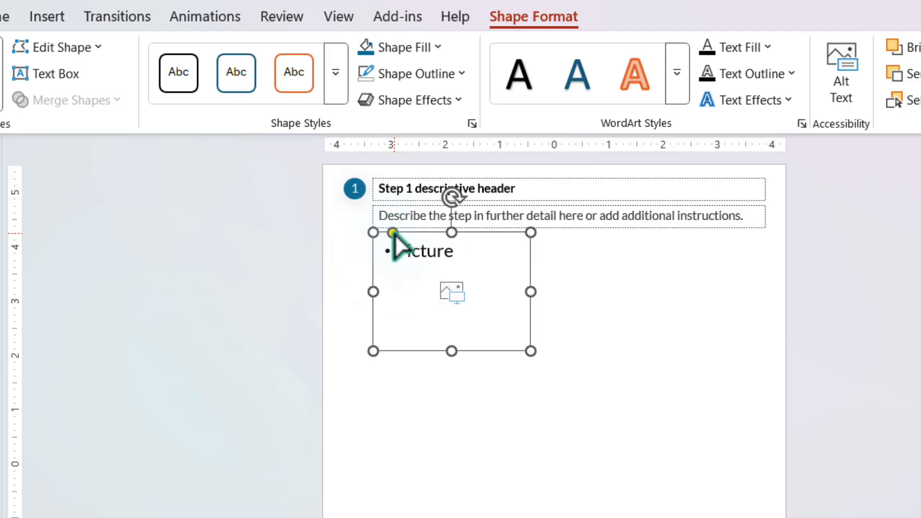
Step: Reduce the picture placeholder's corner rounding to a subtle curve and open its detailed shadow options
{"action": "left_click_drag", "start_coordinate": [391, 233], "coordinate": [388, 234]}
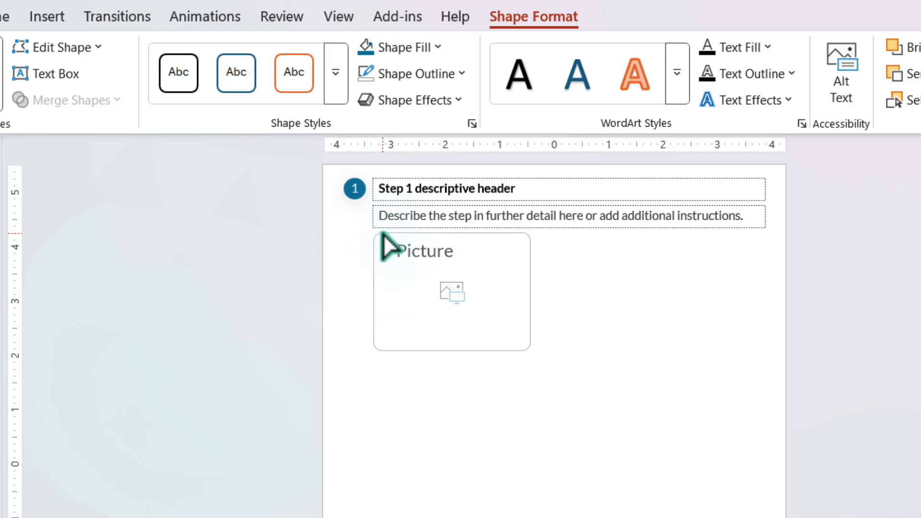
{"action": "left_click", "coordinate": [383, 235]}
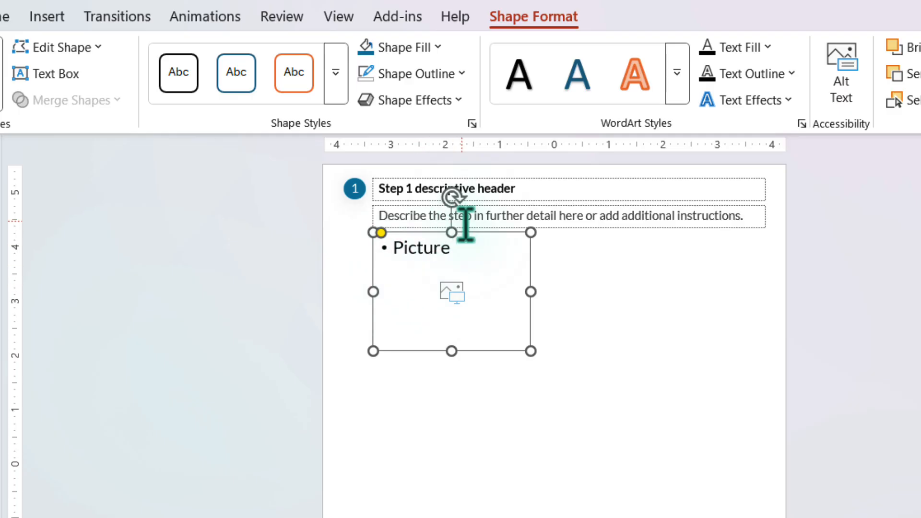
{"action": "left_click", "coordinate": [422, 100]}
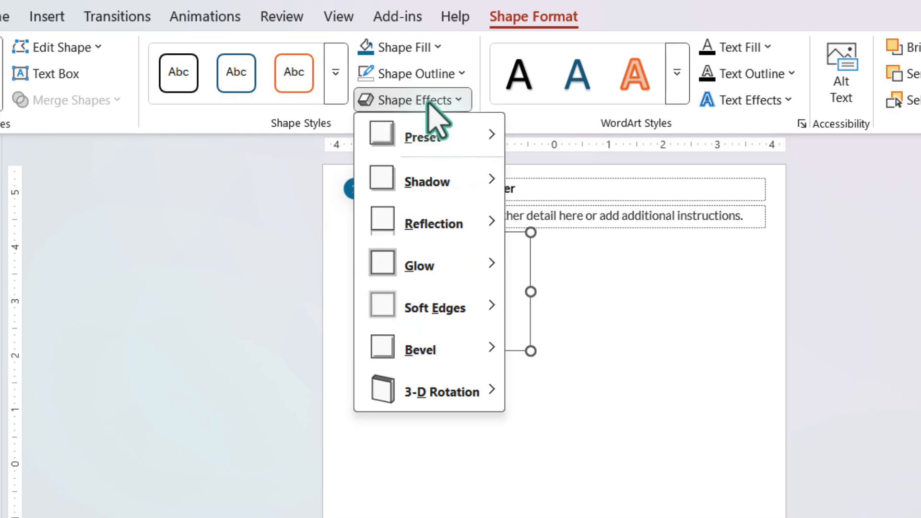
{"action": "mouse_move", "coordinate": [446, 188]}
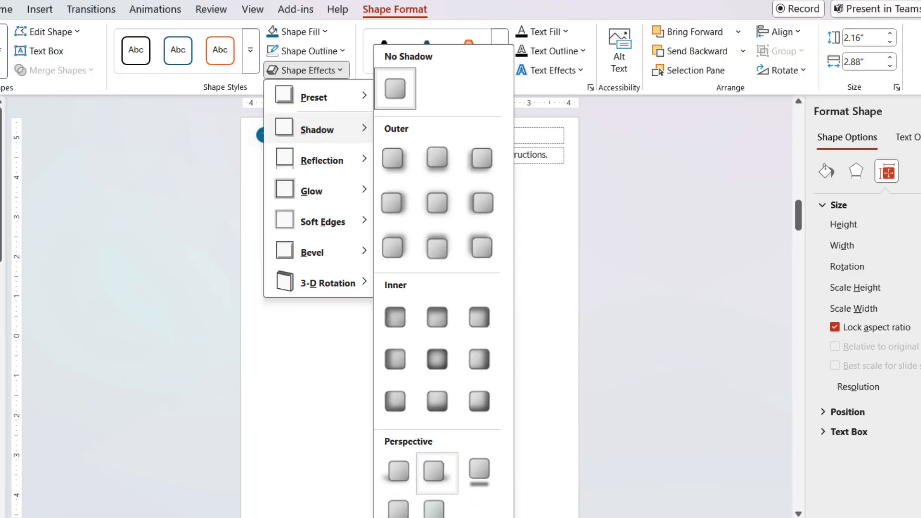
{"action": "left_click", "coordinate": [391, 500]}
{"action": "left_click", "coordinate": [864, 248]}
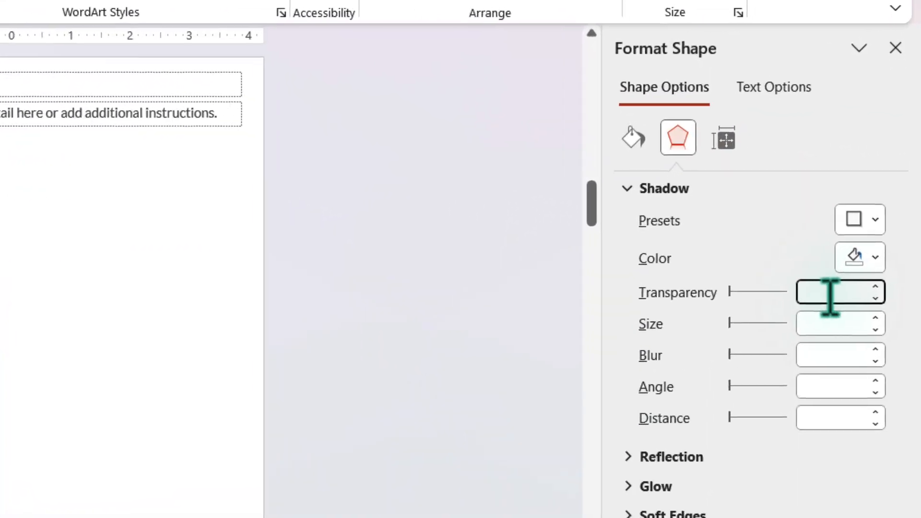
Step: Give the picture placeholder a soft shadow with 90% transparency, 101% size and 25 pt blur
{"action": "type", "text": "90"}
{"action": "key", "text": "Tab"}
{"action": "key", "text": "Tab"}
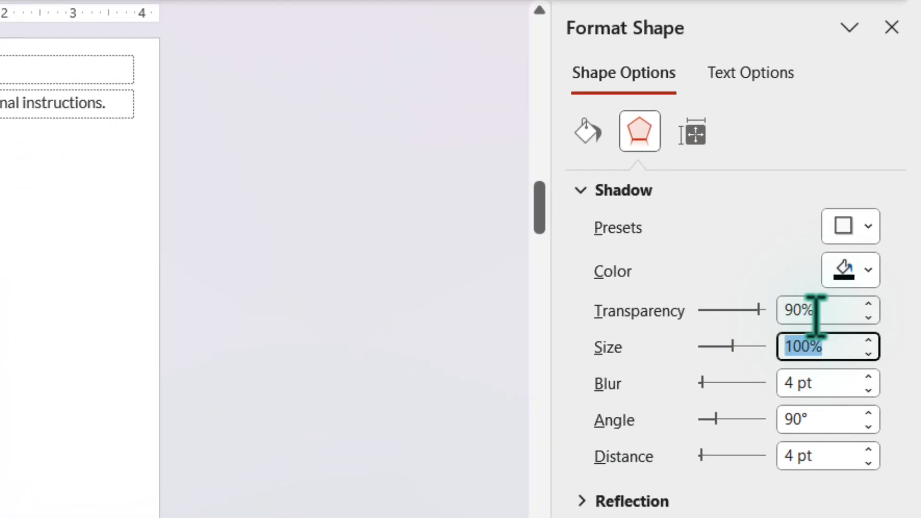
{"action": "type", "text": "101"}
{"action": "key", "text": "Tab"}
{"action": "key", "text": "Tab"}
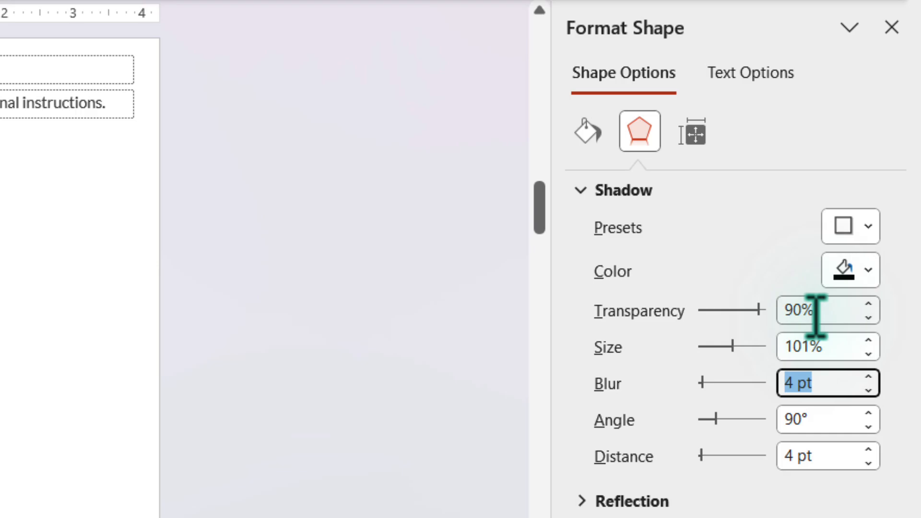
{"action": "type", "text": "25"}
{"action": "key", "text": "Return"}
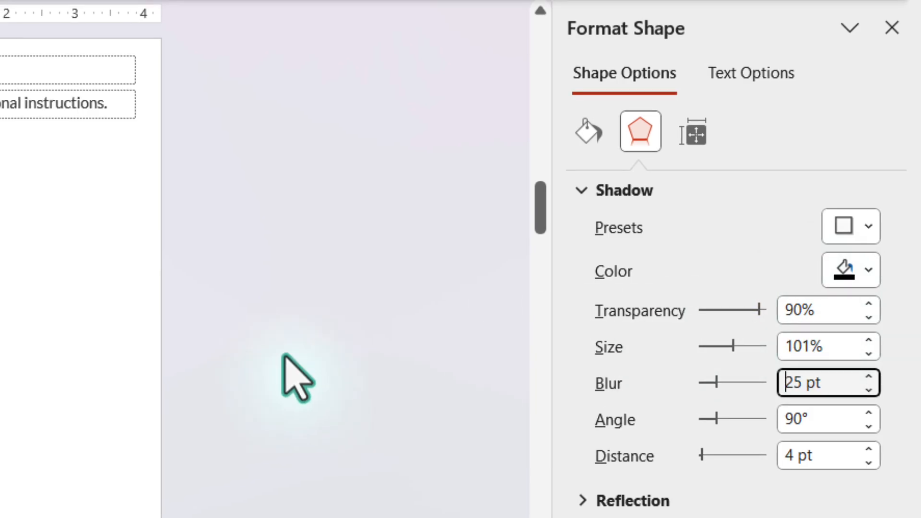
{"action": "left_click", "coordinate": [1, 378]}
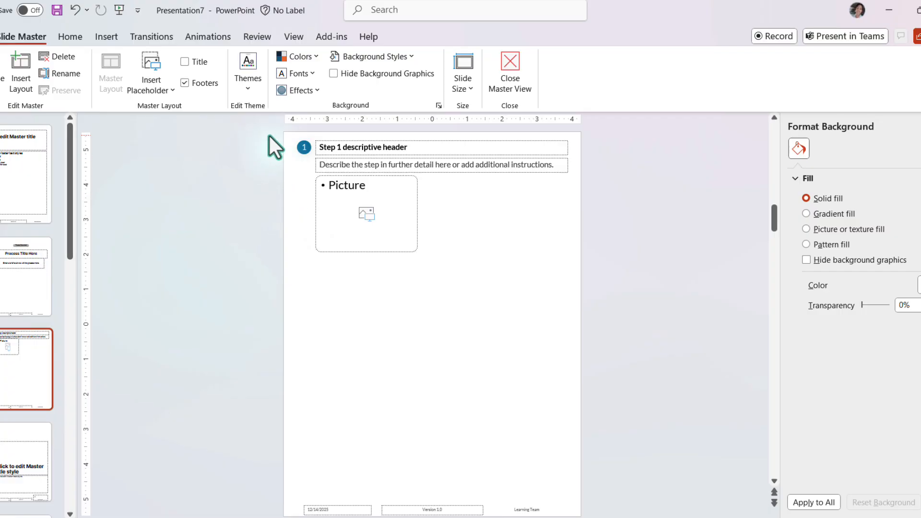
Step: Duplicate the whole step 1 block (number circle, header, description and picture) and align the copy directly below the original
{"action": "left_click_drag", "start_coordinate": [269, 136], "coordinate": [601, 293]}
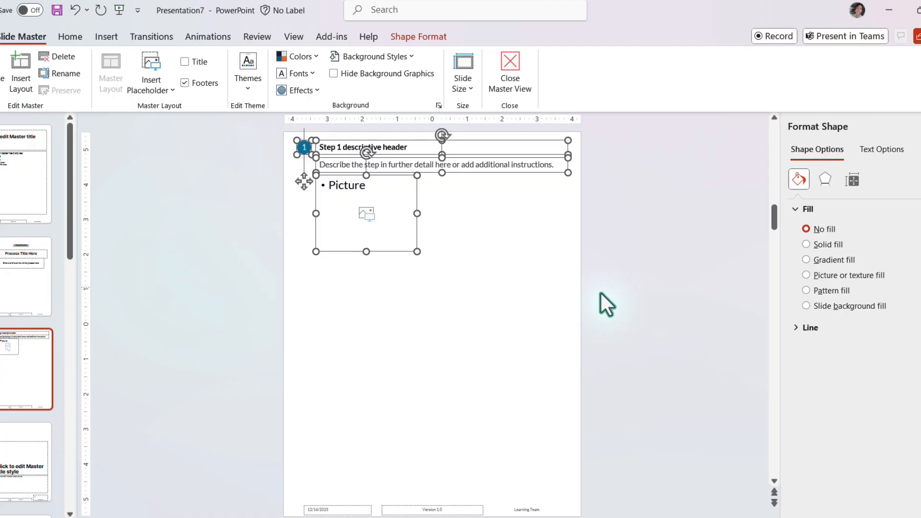
{"action": "key", "text": "ctrl+v"}
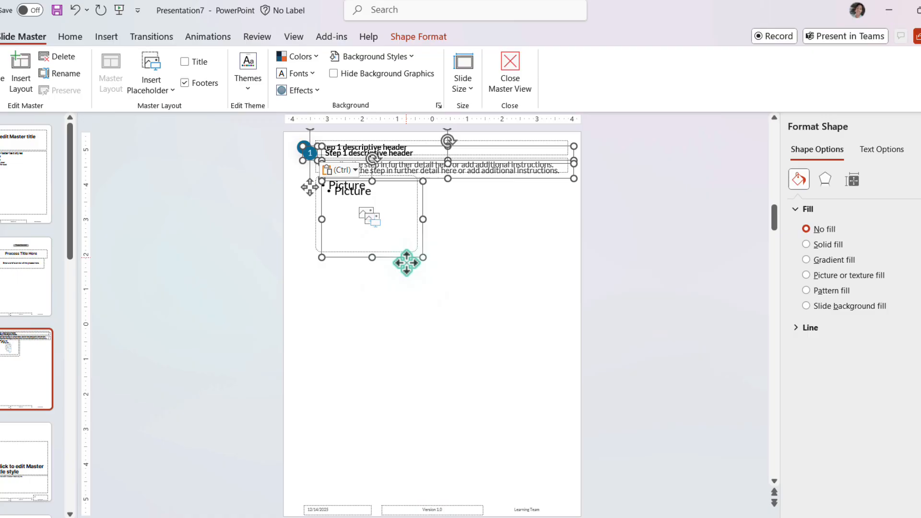
{"action": "left_click_drag", "start_coordinate": [405, 261], "coordinate": [400, 370]}
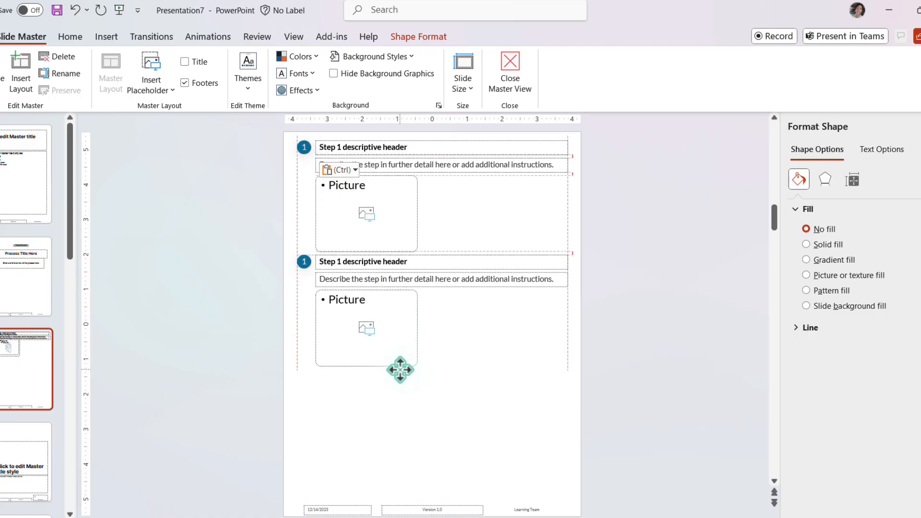
{"action": "left_click_drag", "start_coordinate": [400, 370], "coordinate": [399, 370]}
Step: Renumber the duplicated block as step 2 in both its circle and its header text
{"action": "double_click", "coordinate": [306, 267]}
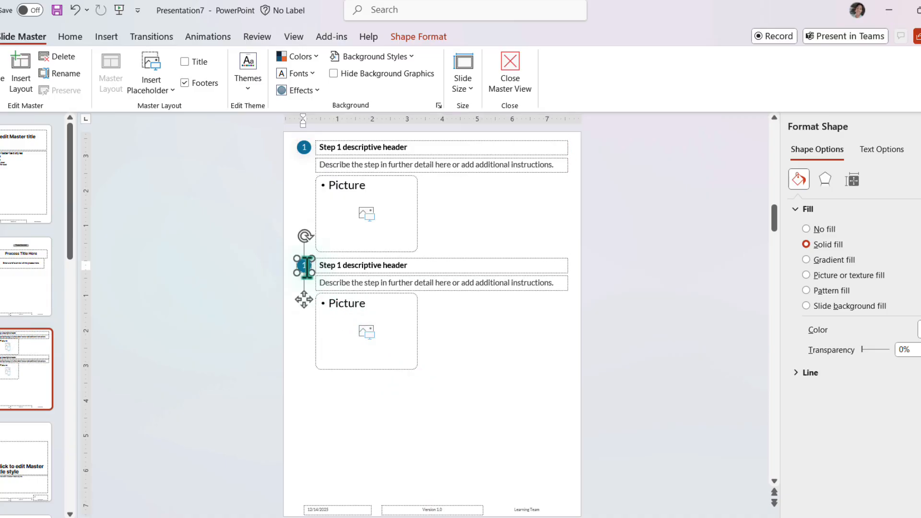
{"action": "type", "text": "2"}
{"action": "left_click", "coordinate": [341, 265]}
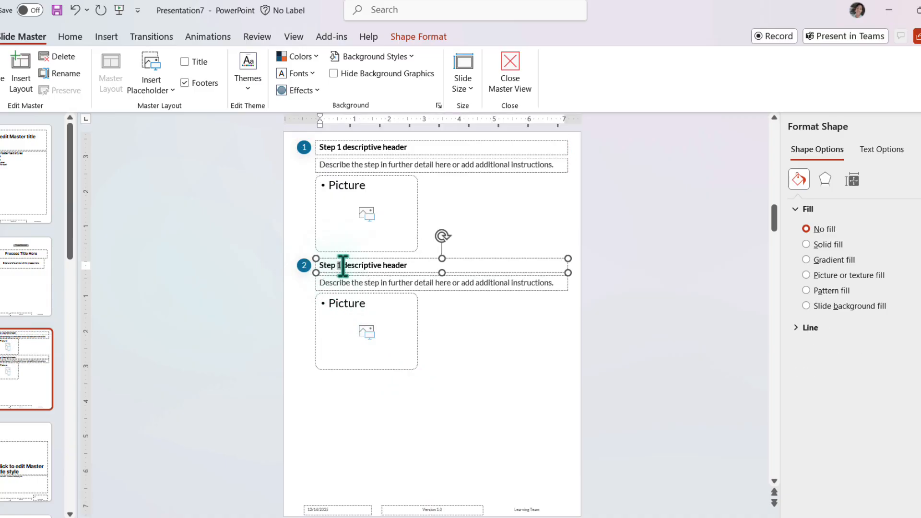
Step: Duplicate the whole step 2 block and align the copy below it, just above the footer
{"action": "left_click_drag", "start_coordinate": [255, 245], "coordinate": [597, 408]}
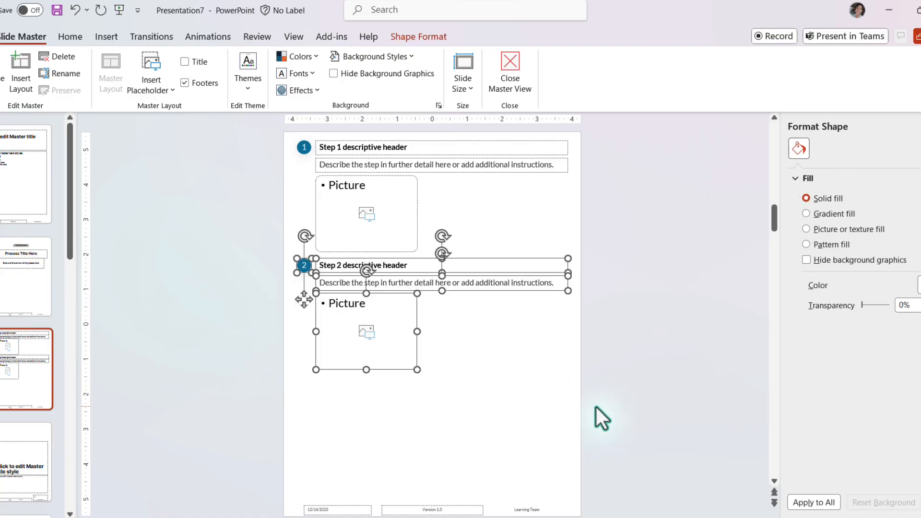
{"action": "key", "text": "ctrl+c"}
{"action": "key", "text": "ctrl+v"}
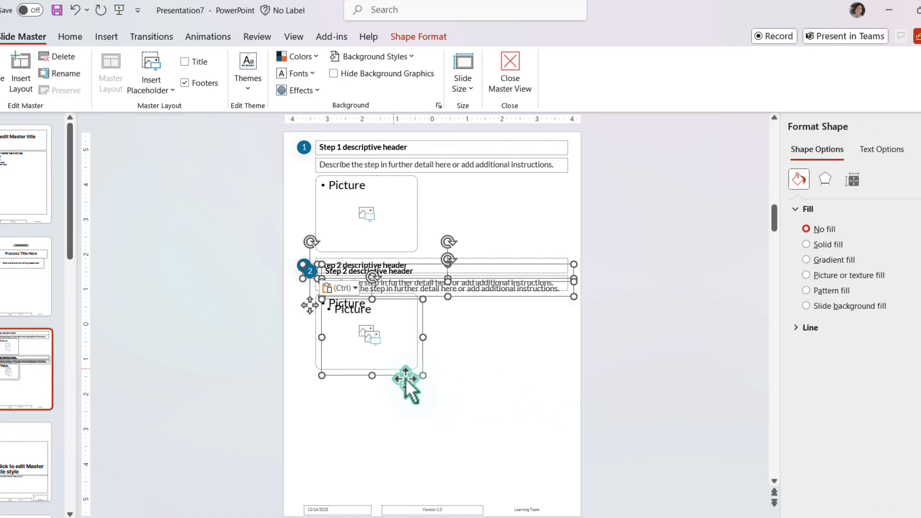
{"action": "left_click_drag", "start_coordinate": [391, 376], "coordinate": [387, 493]}
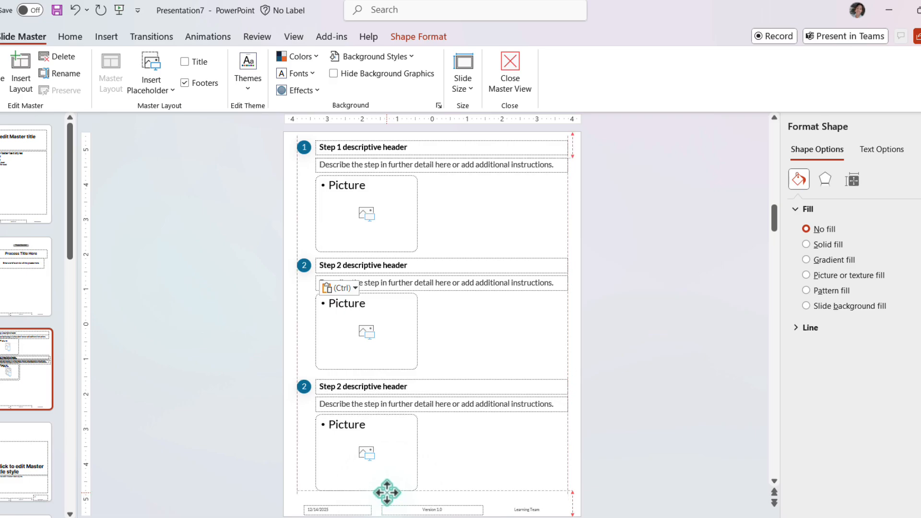
Step: Renumber the lowest block as step 3 in both its circle and its header text
{"action": "left_click", "coordinate": [305, 384]}
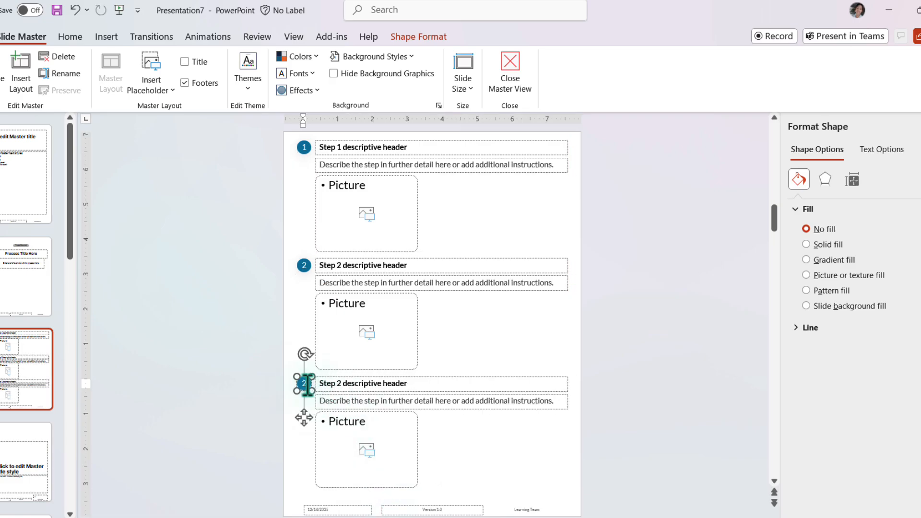
{"action": "double_click", "coordinate": [305, 384]}
{"action": "type", "text": "3"}
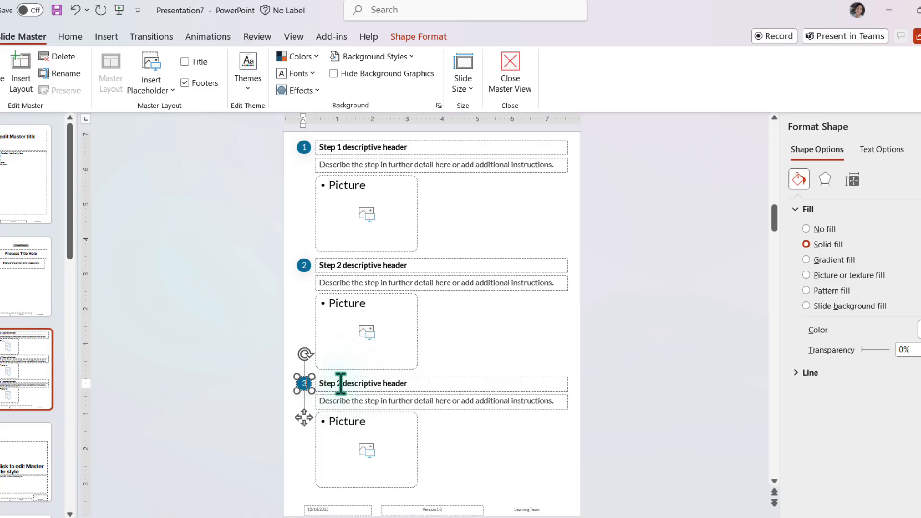
{"action": "double_click", "coordinate": [339, 383]}
{"action": "type", "text": "3"}
{"action": "left_click", "coordinate": [682, 316]}
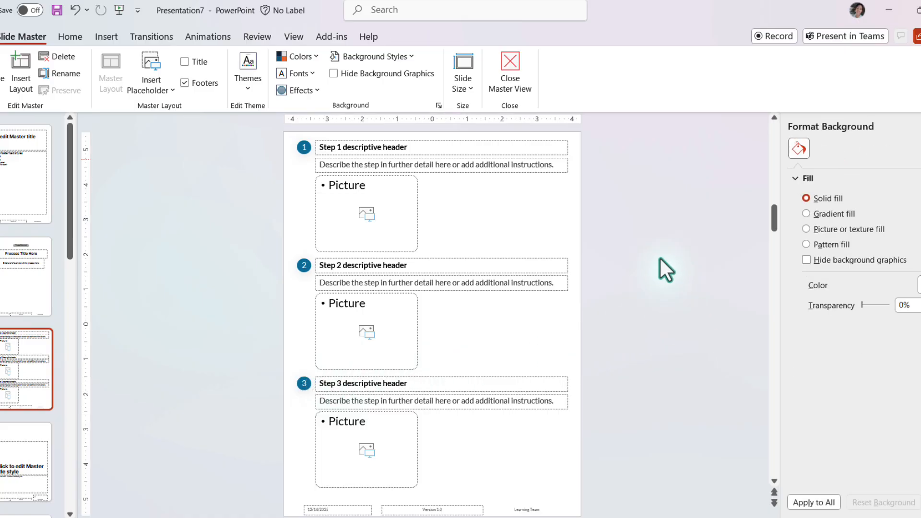
Step: Nudge all three step blocks together slightly down the page to balance the top and bottom margins
{"action": "left_click_drag", "start_coordinate": [614, 130], "coordinate": [255, 481]}
{"action": "key", "text": "Down"}
{"action": "key", "text": "Down"}
{"action": "key", "text": "Down"}
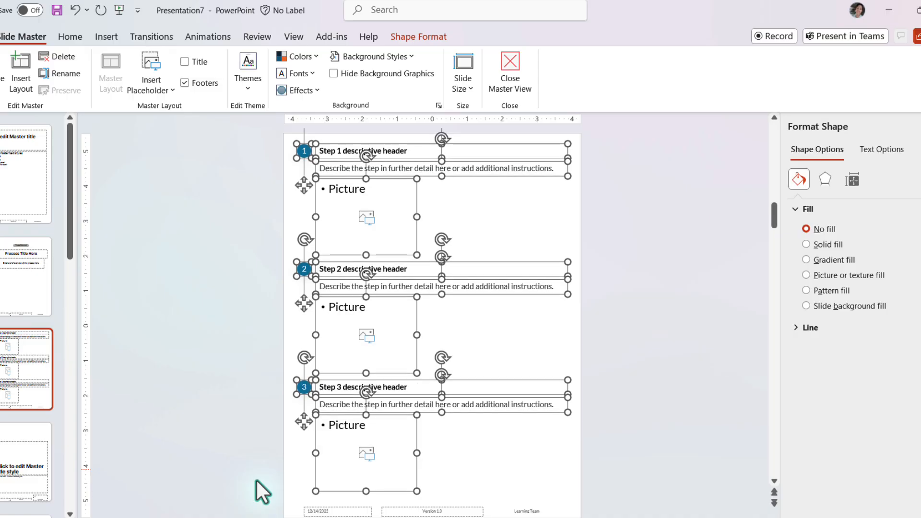
{"action": "key", "text": "Up"}
{"action": "left_click", "coordinate": [665, 398]}
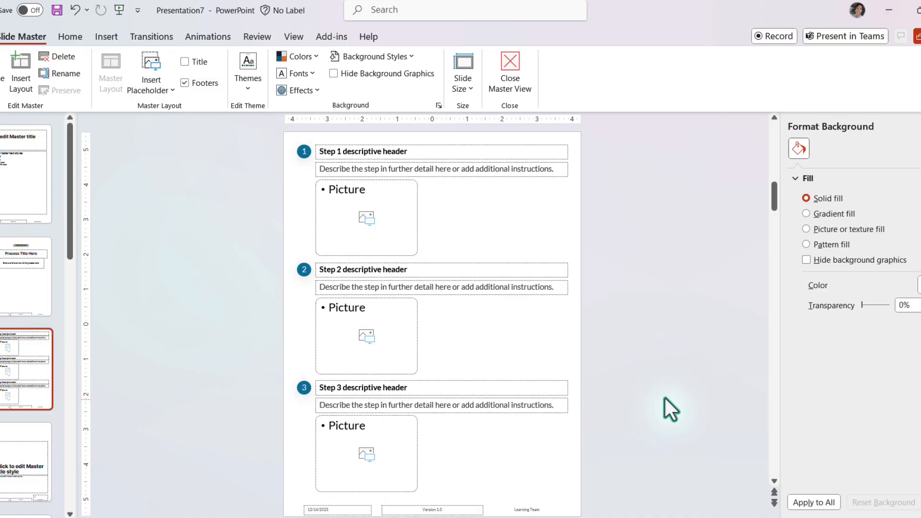